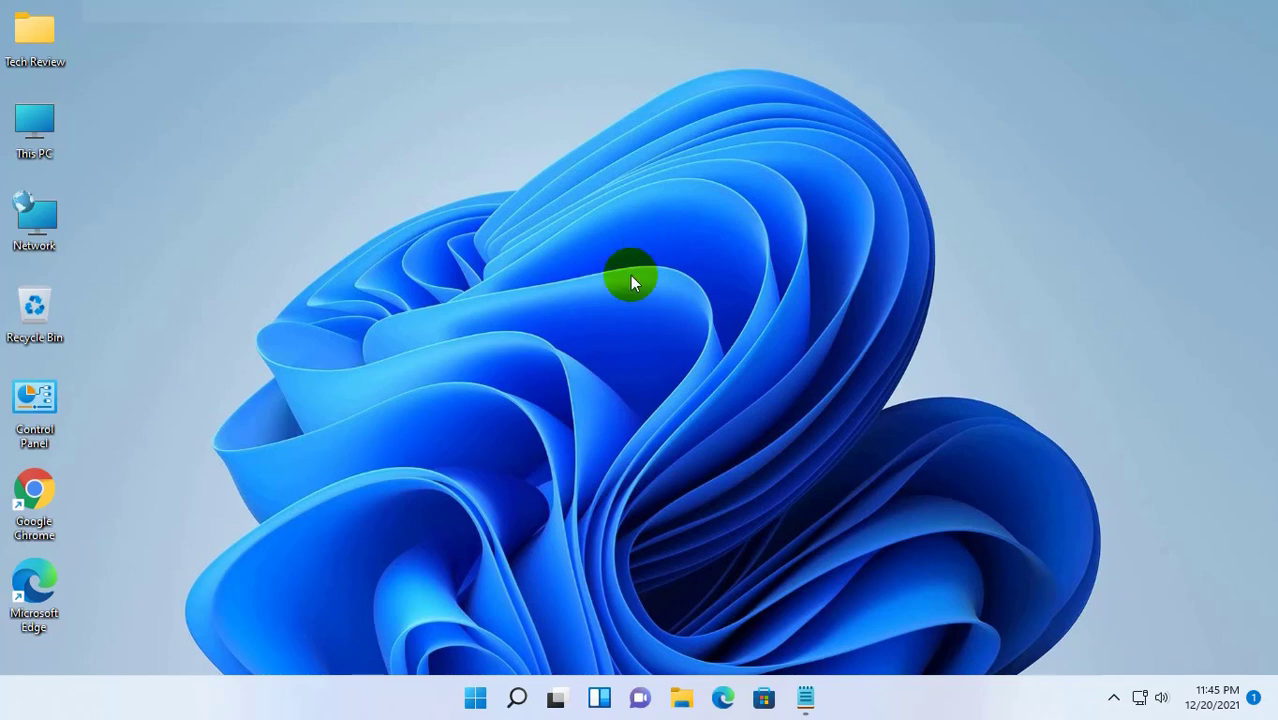
# Step: Search the Start menu for cmd and launch Command Prompt as administrator
pyautogui.click(476, 698)
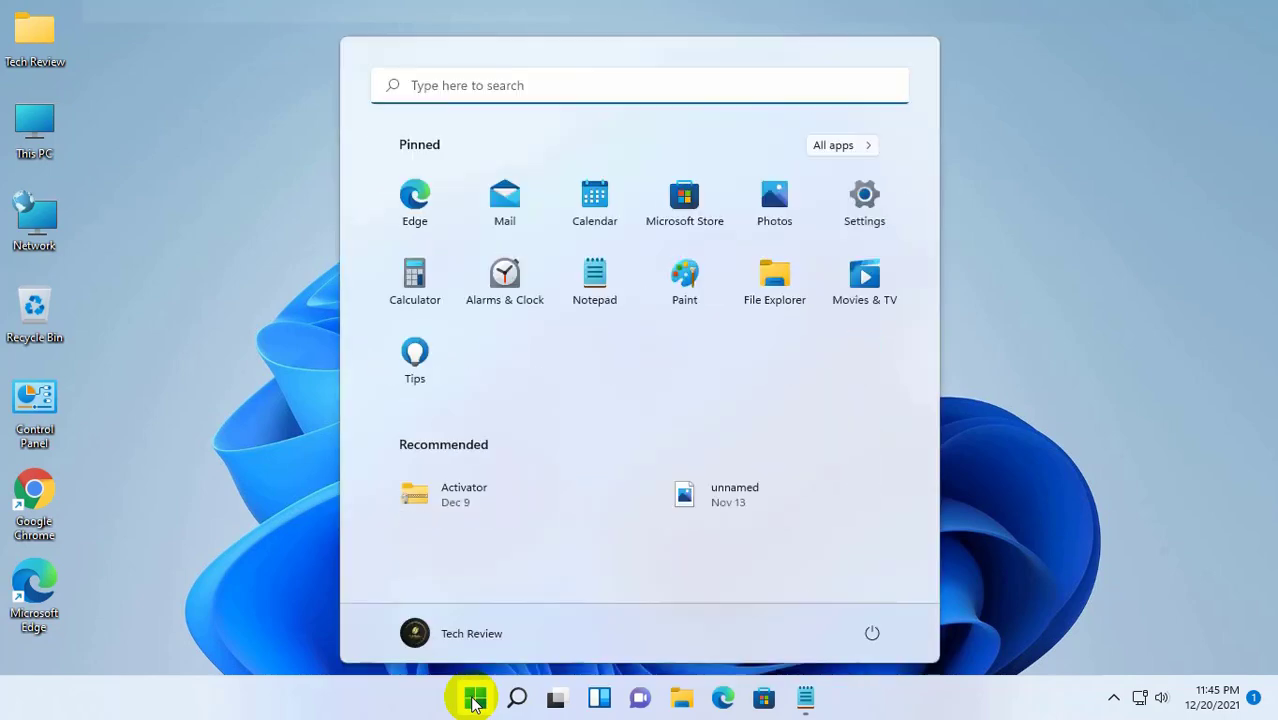
pyautogui.click(476, 700)
pyautogui.click(476, 700)
pyautogui.write('cmd')
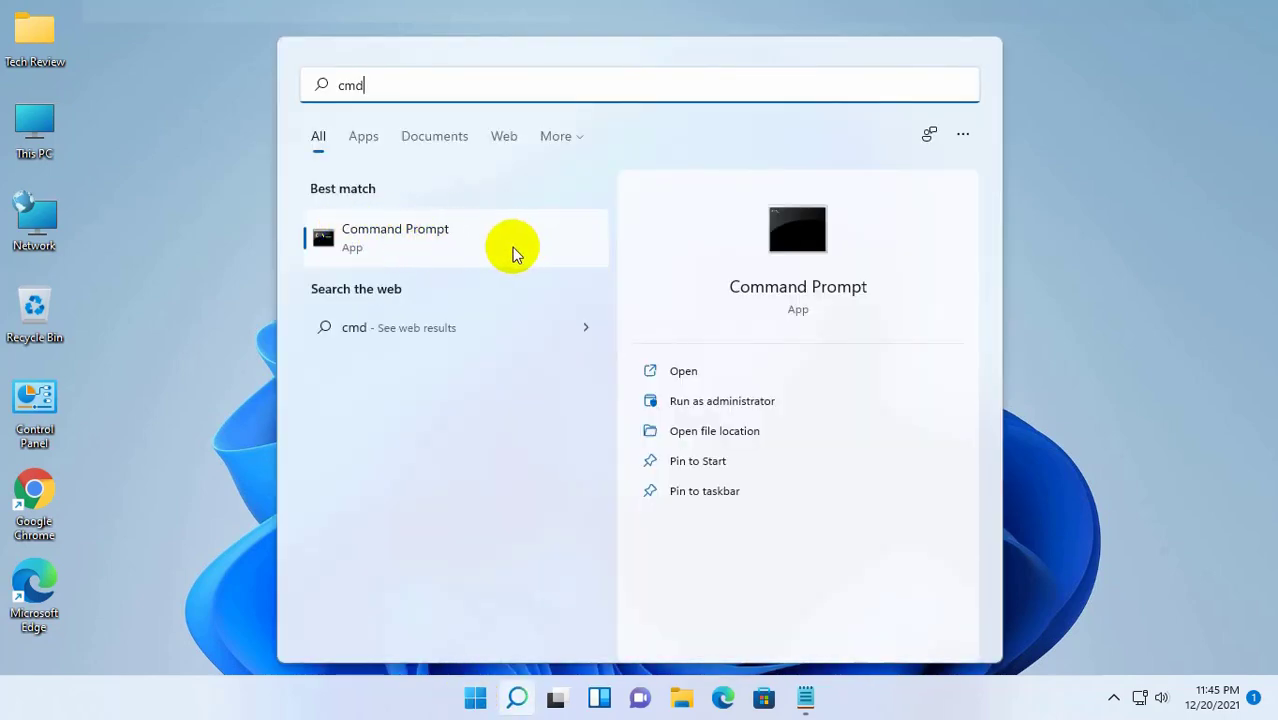
pyautogui.rightClick(421, 248)
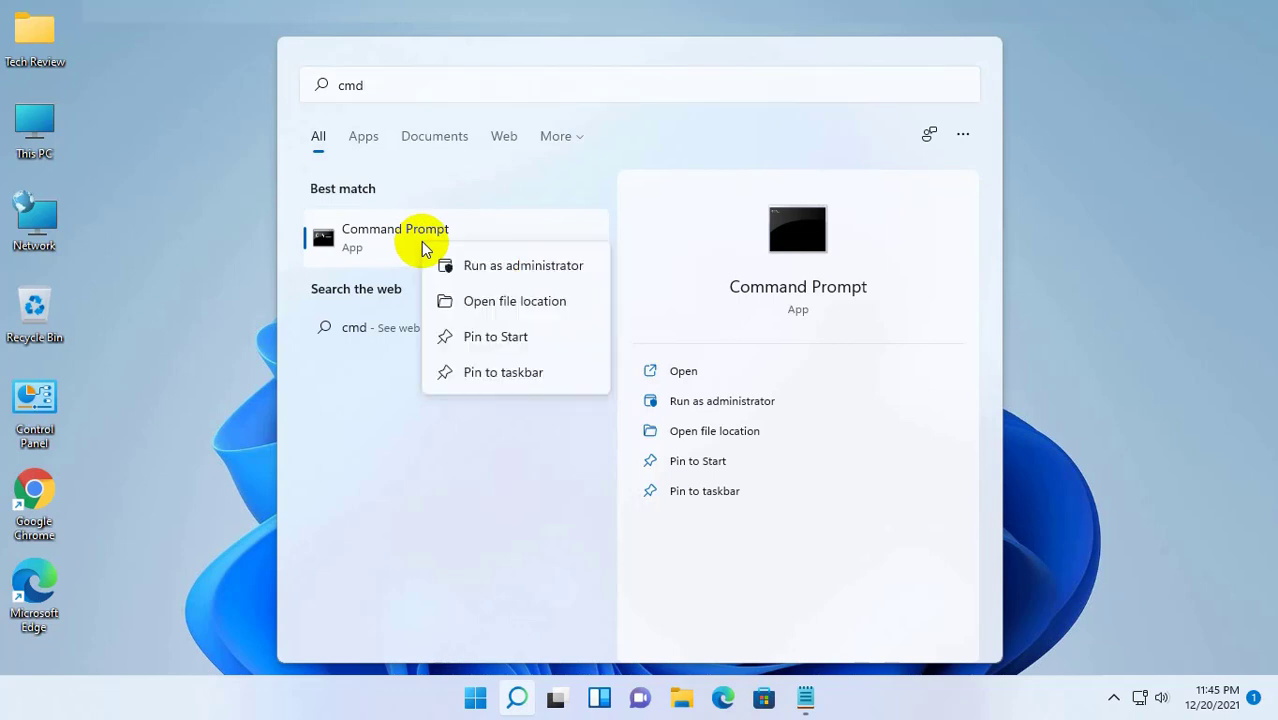
pyautogui.click(531, 266)
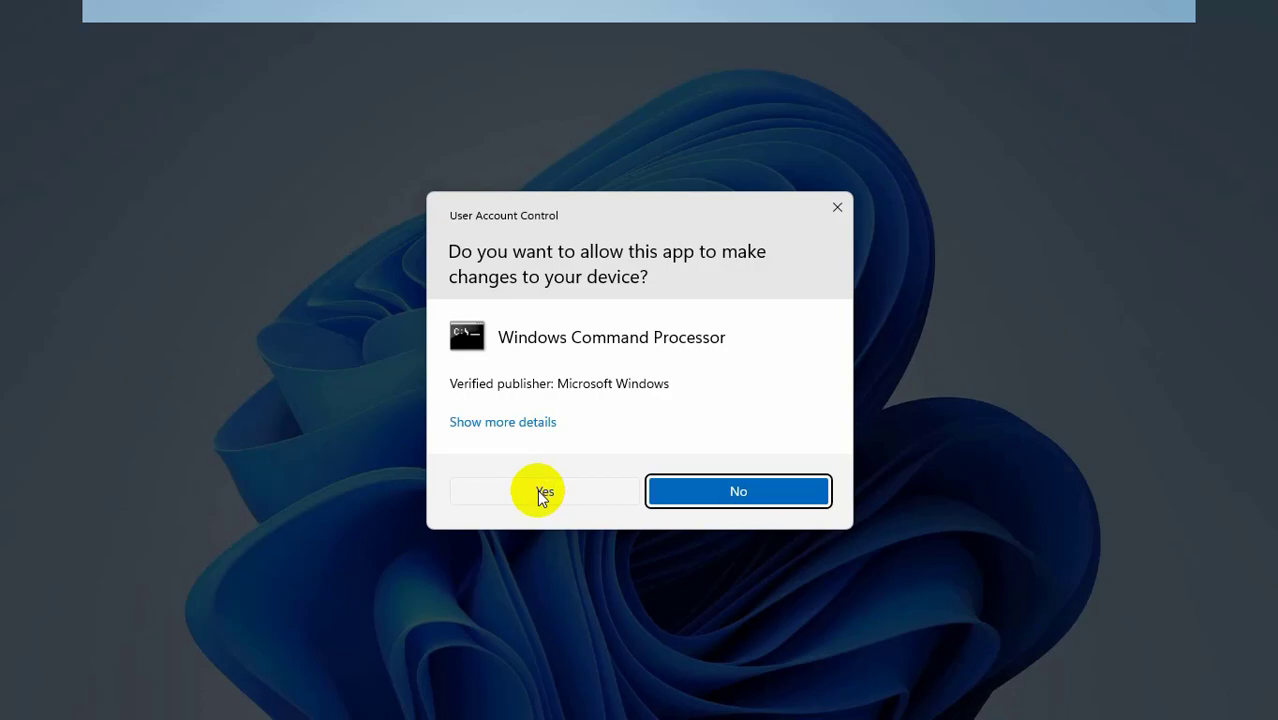
# Step: Approve the UAC prompt and run net stop wuauserv, pasted from the Notepad list
pyautogui.click(545, 490)
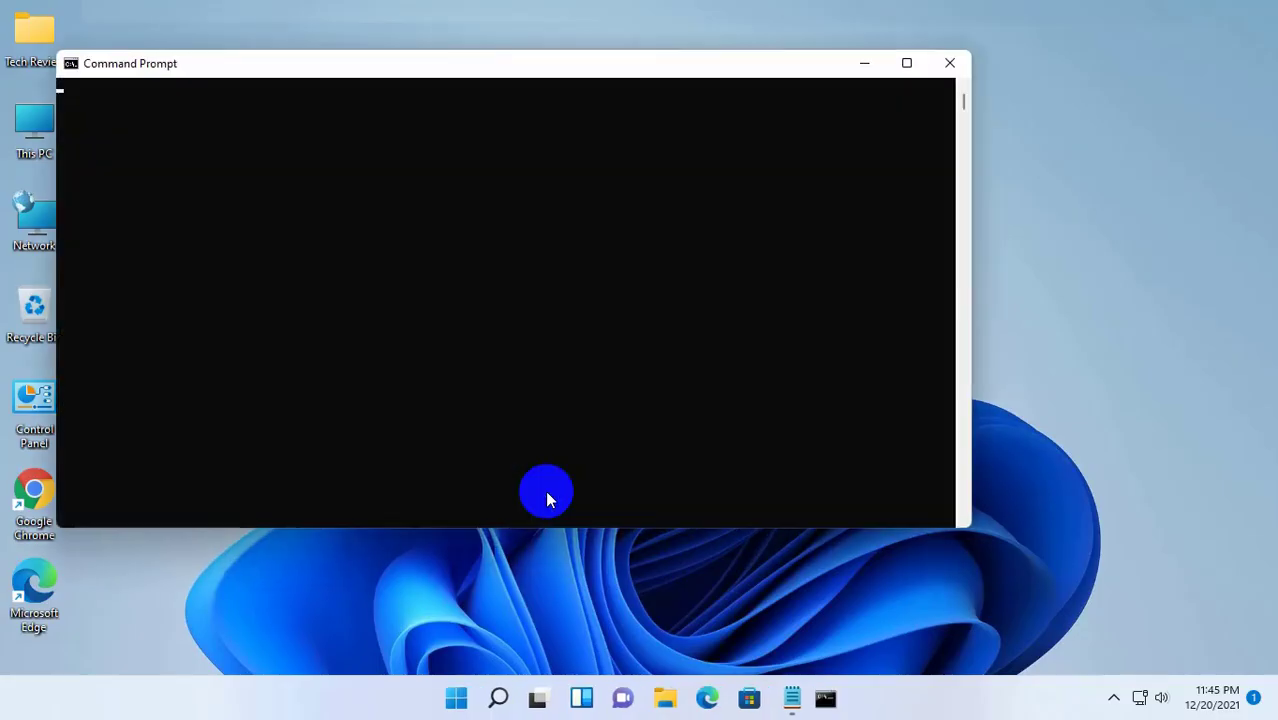
pyautogui.click(785, 697)
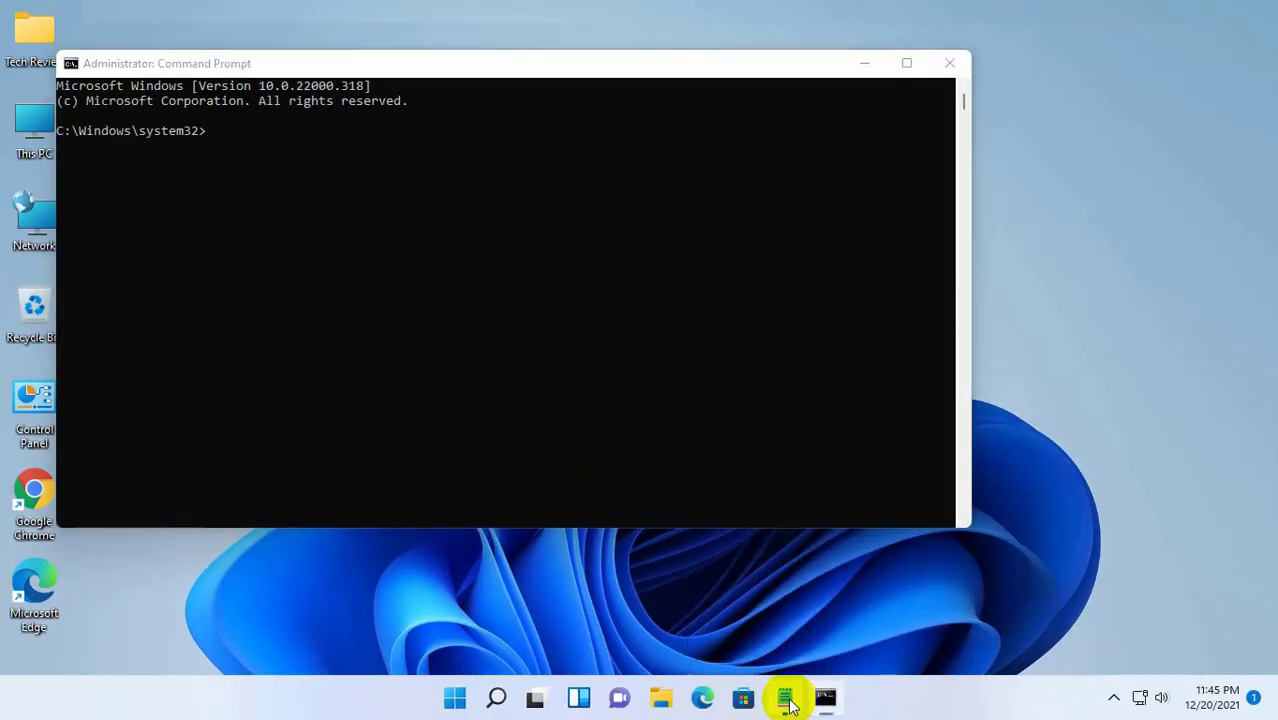
pyautogui.moveTo(368, 72); pyautogui.dragTo(944, 129)
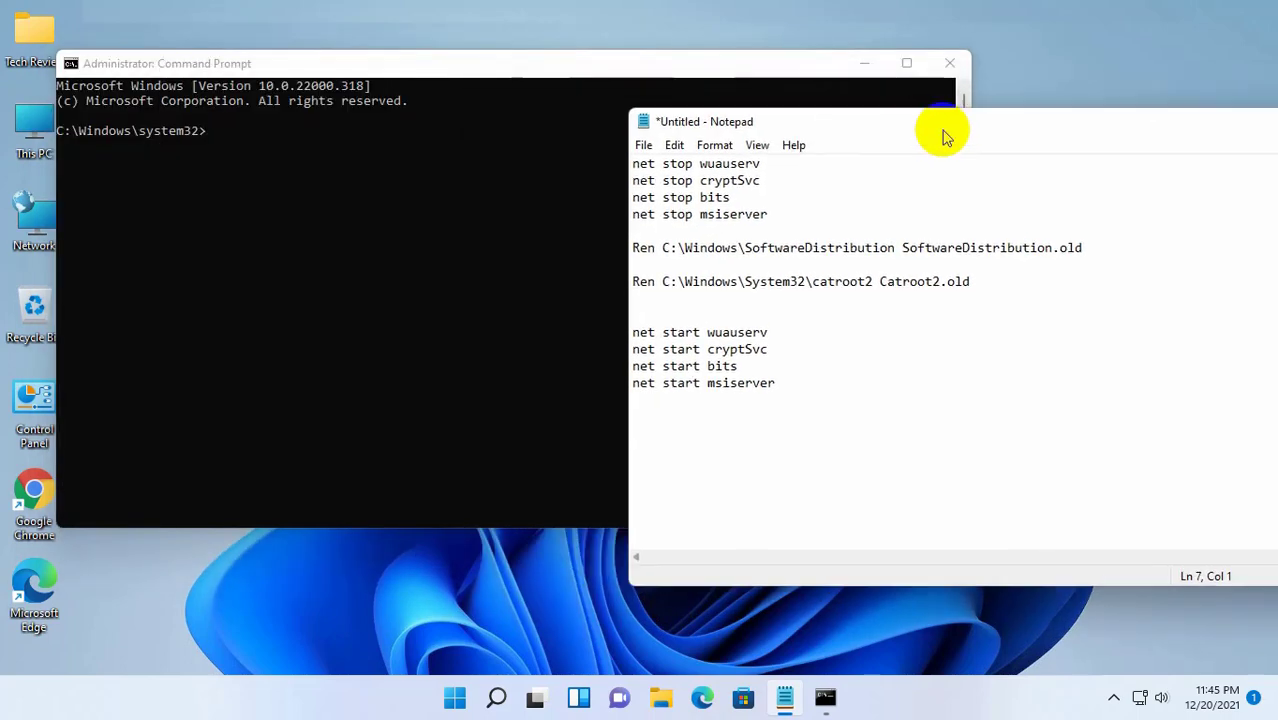
pyautogui.moveTo(637, 162); pyautogui.dragTo(755, 165)
pyautogui.rightClick(755, 162)
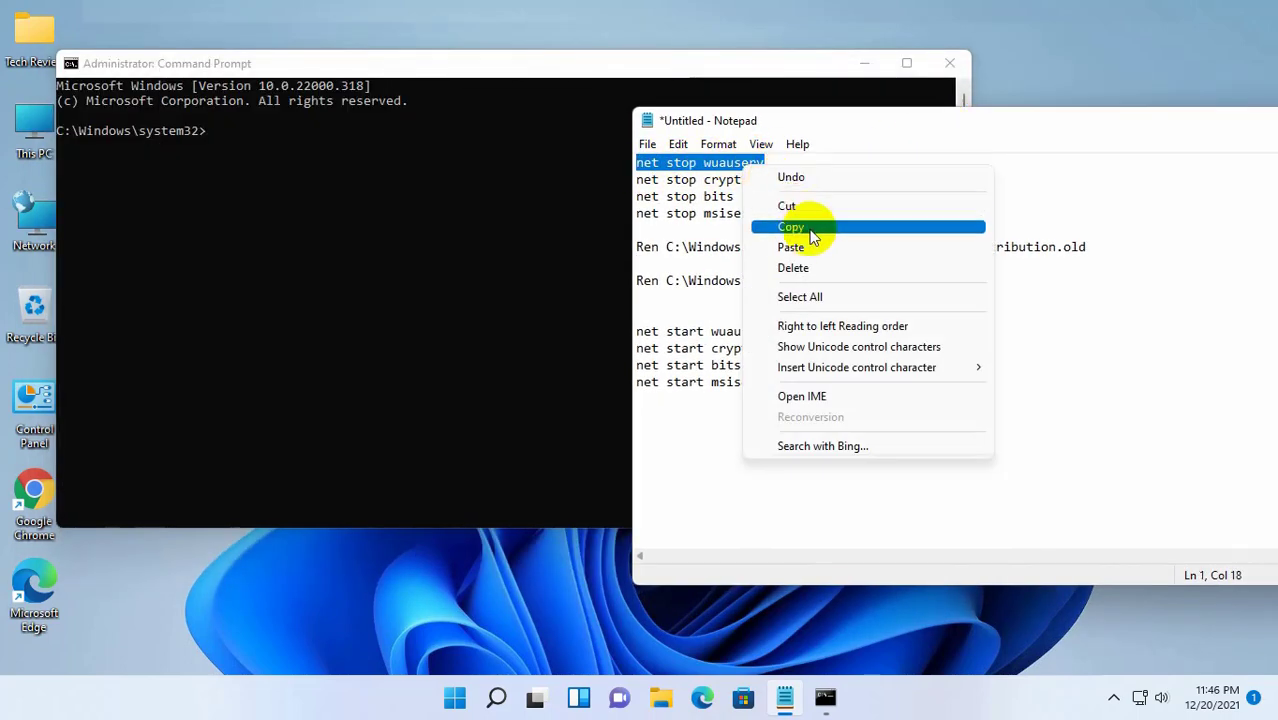
pyautogui.click(856, 225)
pyautogui.click(363, 172)
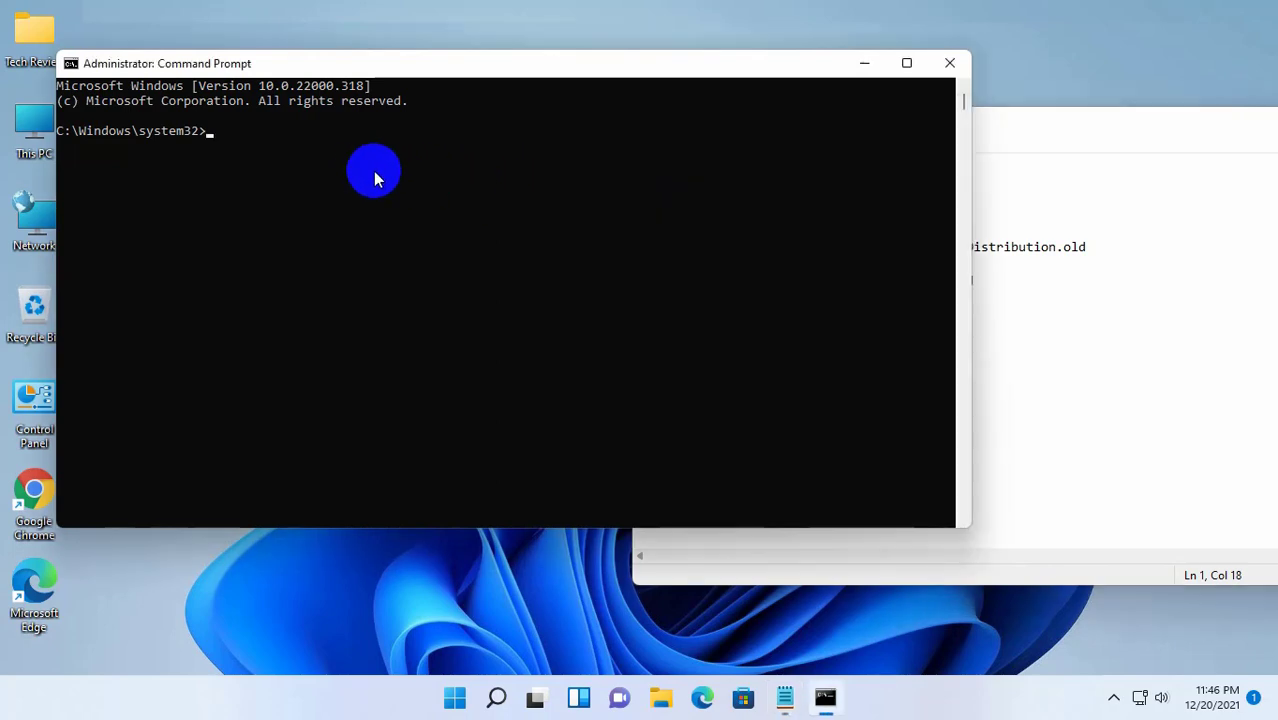
pyautogui.rightClick(373, 174)
pyautogui.press('Return')
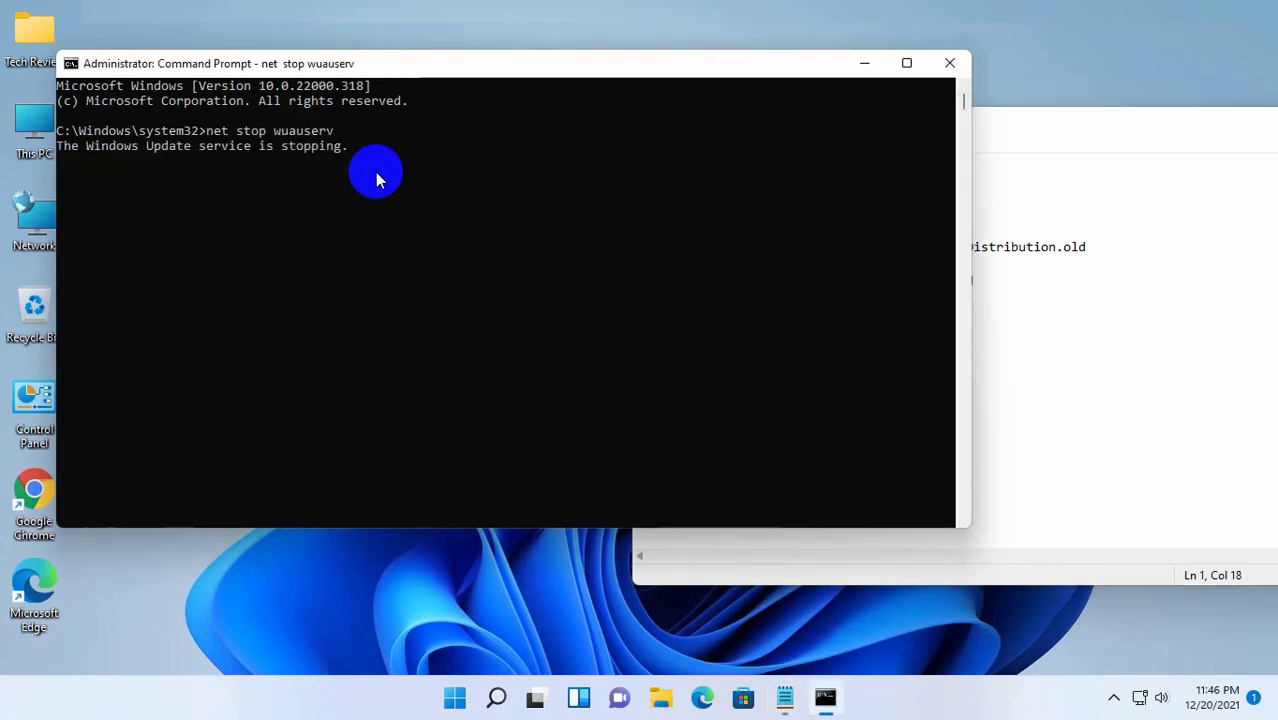
# Step: Run net stop cryptSvc to stop Cryptographic Services
pyautogui.click(1110, 157)
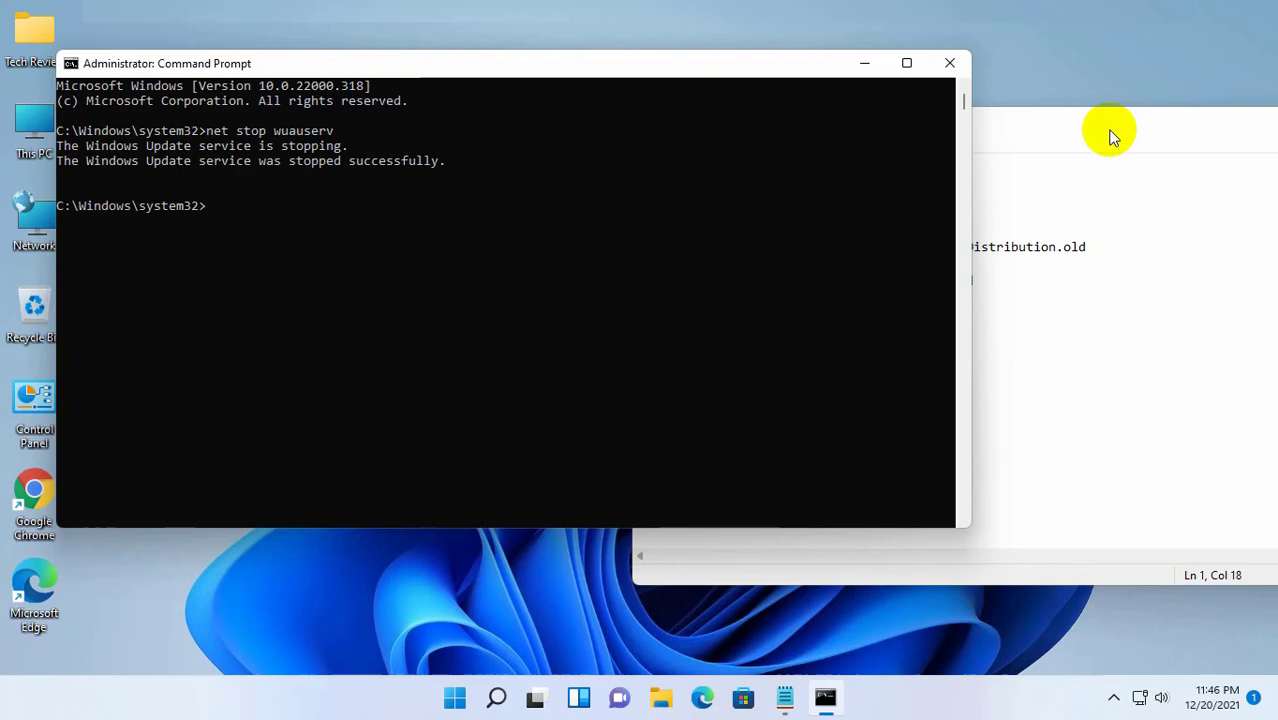
pyautogui.moveTo(637, 180); pyautogui.dragTo(763, 179)
pyautogui.rightClick(750, 175)
pyautogui.click(801, 233)
pyautogui.click(294, 237)
pyautogui.rightClick(294, 237)
pyautogui.press('Return')
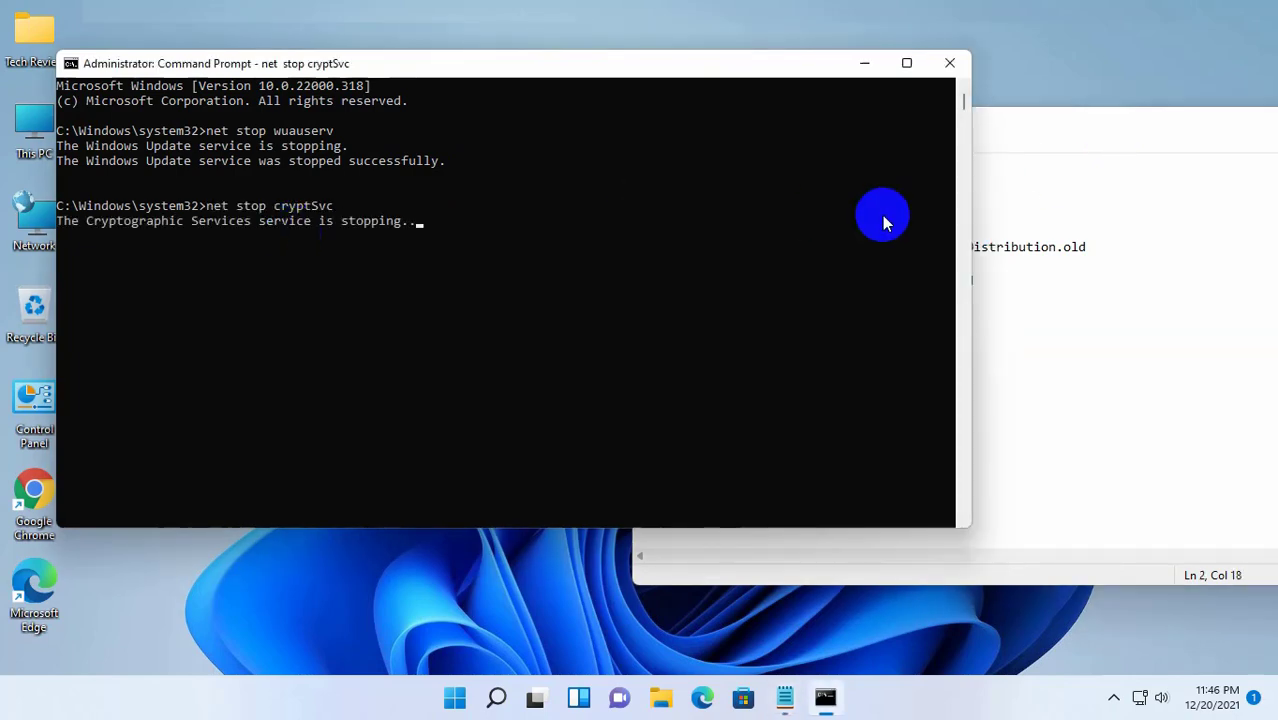
# Step: Run net stop bits, copied from Notepad
pyautogui.click(1085, 120)
pyautogui.moveTo(637, 195); pyautogui.dragTo(770, 195)
pyautogui.rightClick(770, 195)
pyautogui.click(790, 252)
pyautogui.click(320, 298)
pyautogui.rightClick(320, 298)
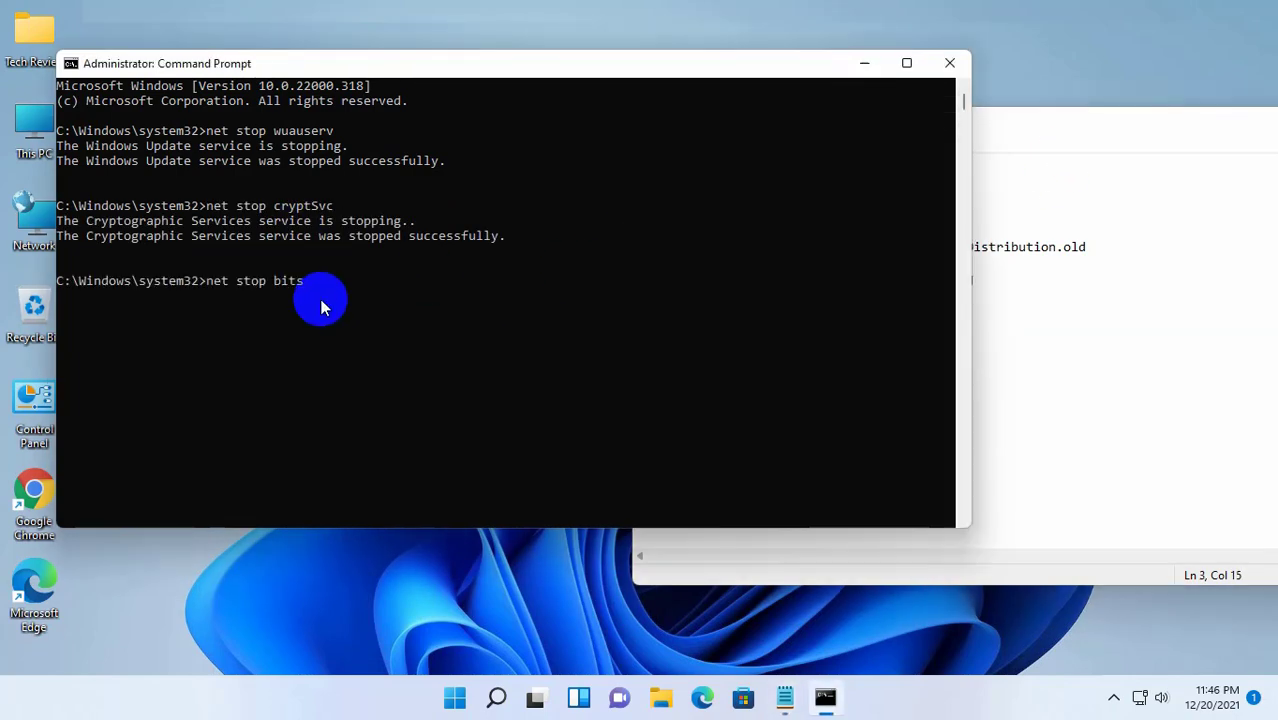
pyautogui.press('Return')
# Step: Run net stop msiserver, copied from Notepad
pyautogui.click(1070, 116)
pyautogui.moveTo(637, 210); pyautogui.dragTo(765, 211)
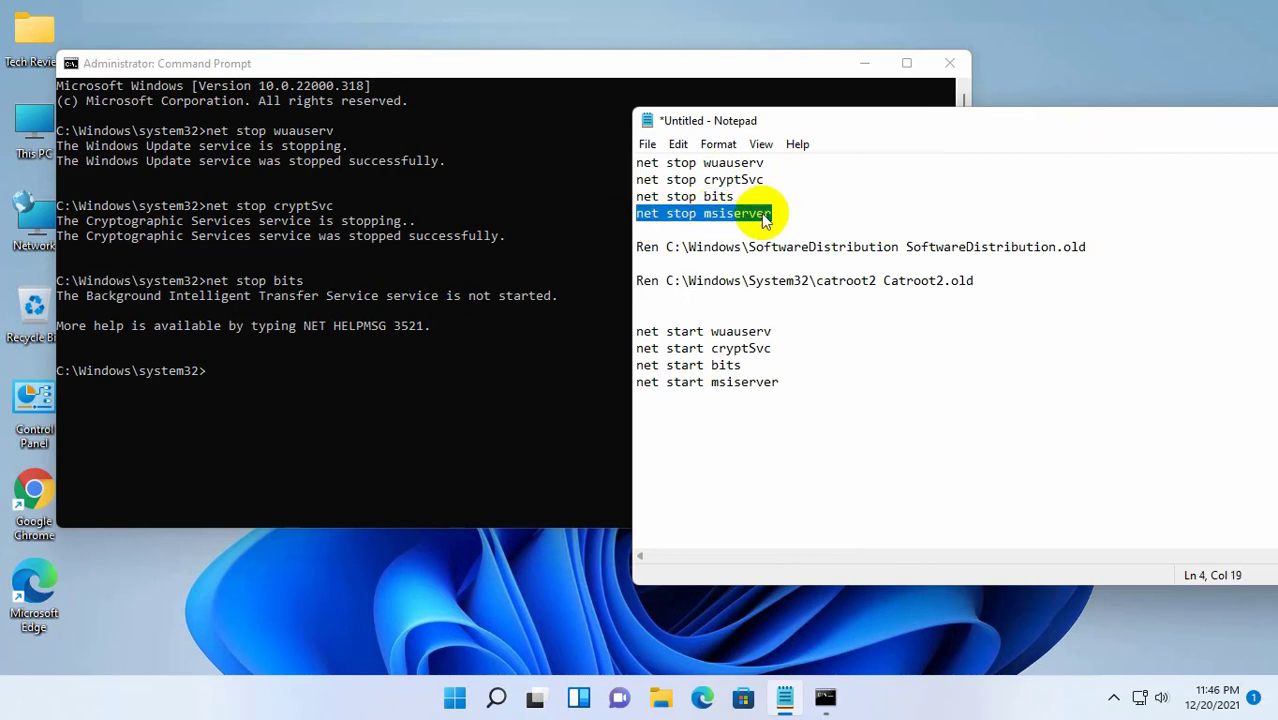
pyautogui.rightClick(765, 211)
pyautogui.click(790, 268)
pyautogui.click(268, 380)
pyautogui.rightClick(266, 380)
pyautogui.press('Return')
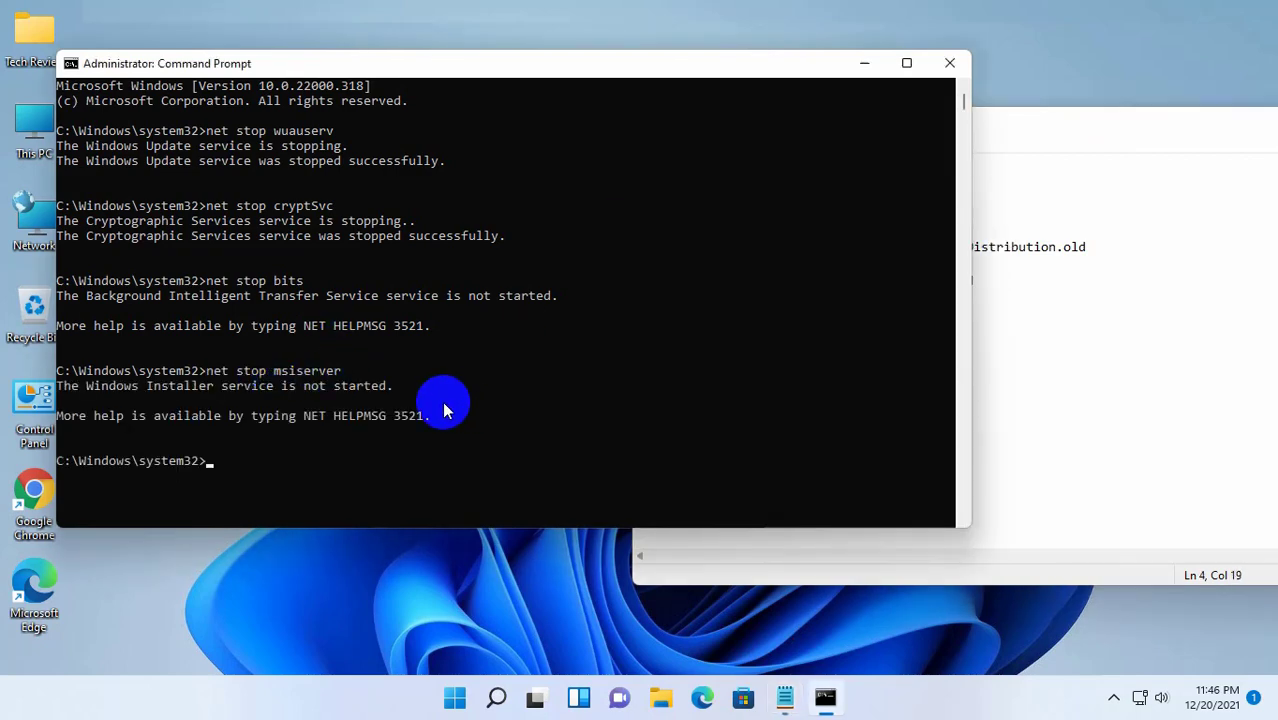
# Step: Rename SoftwareDistribution to SoftwareDistribution.old with the Ren command from Notepad
pyautogui.click(1018, 125)
pyautogui.moveTo(638, 247); pyautogui.dragTo(1088, 246)
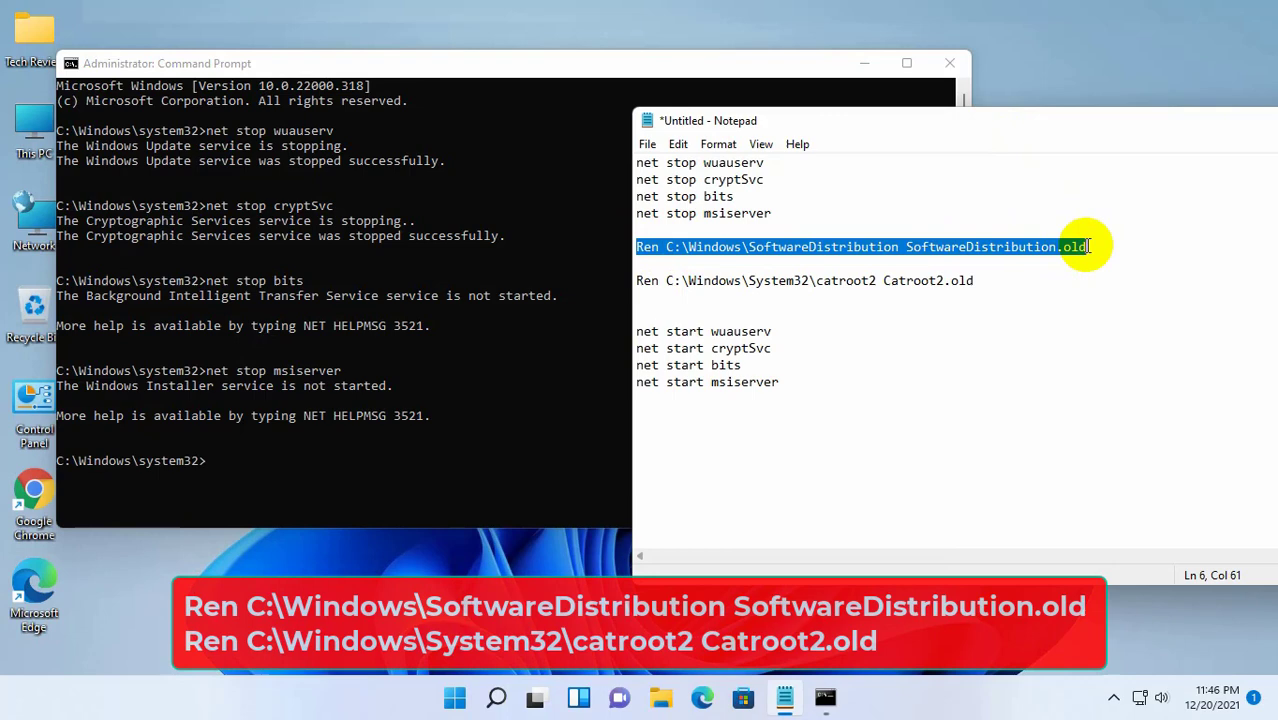
pyautogui.rightClick(1086, 252)
pyautogui.click(1088, 307)
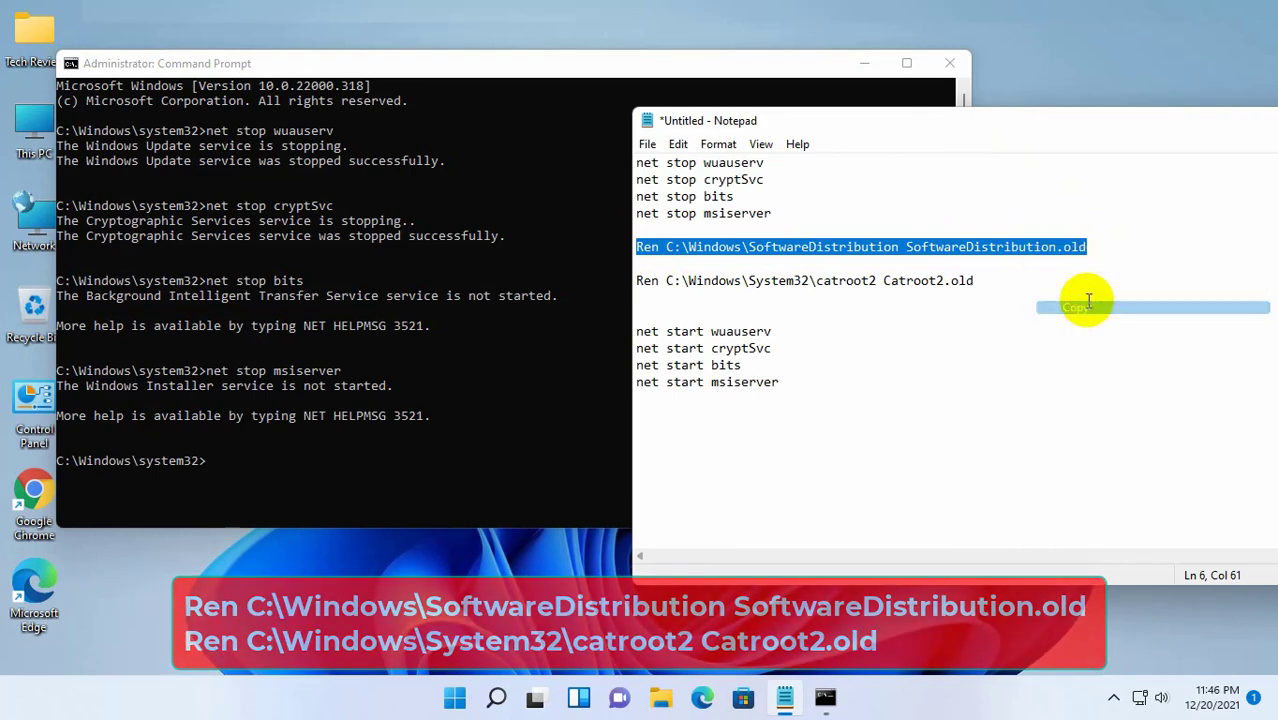
pyautogui.click(250, 459)
pyautogui.rightClick(250, 459)
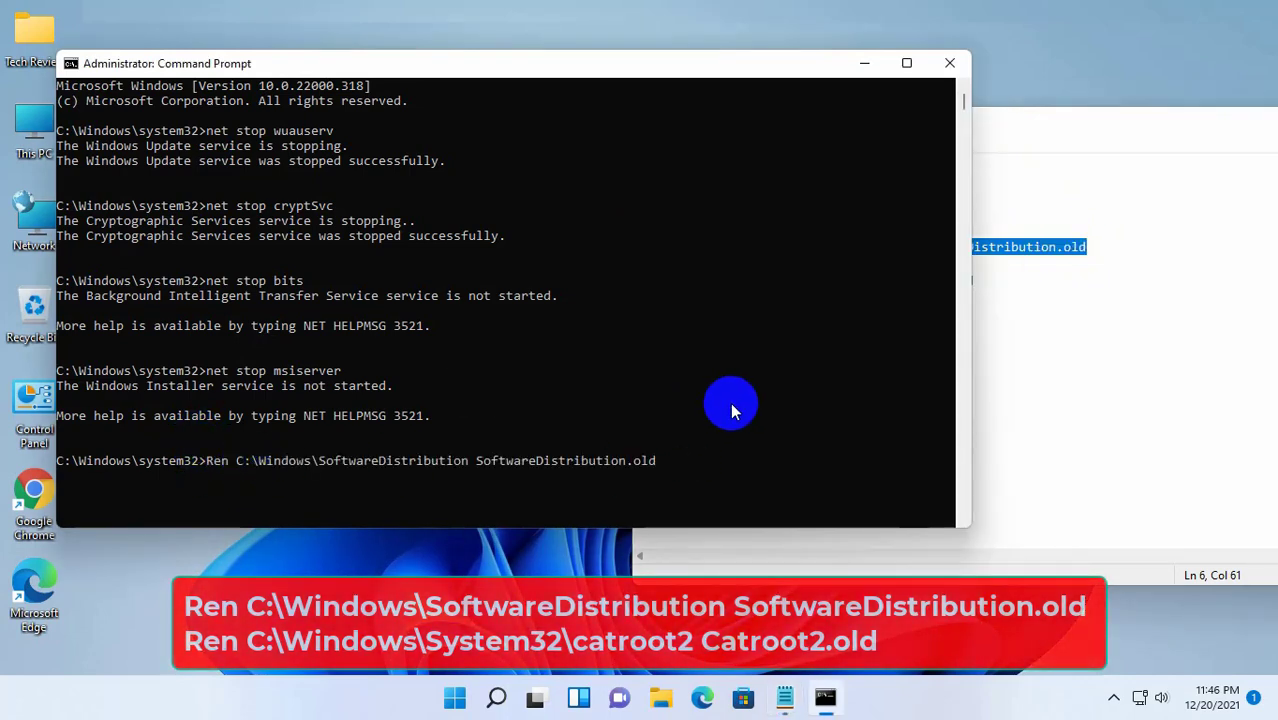
pyautogui.press('Return')
# Step: Rename catroot2 to Catroot2.old with the Ren command from Notepad
pyautogui.moveTo(637, 281); pyautogui.dragTo(960, 279)
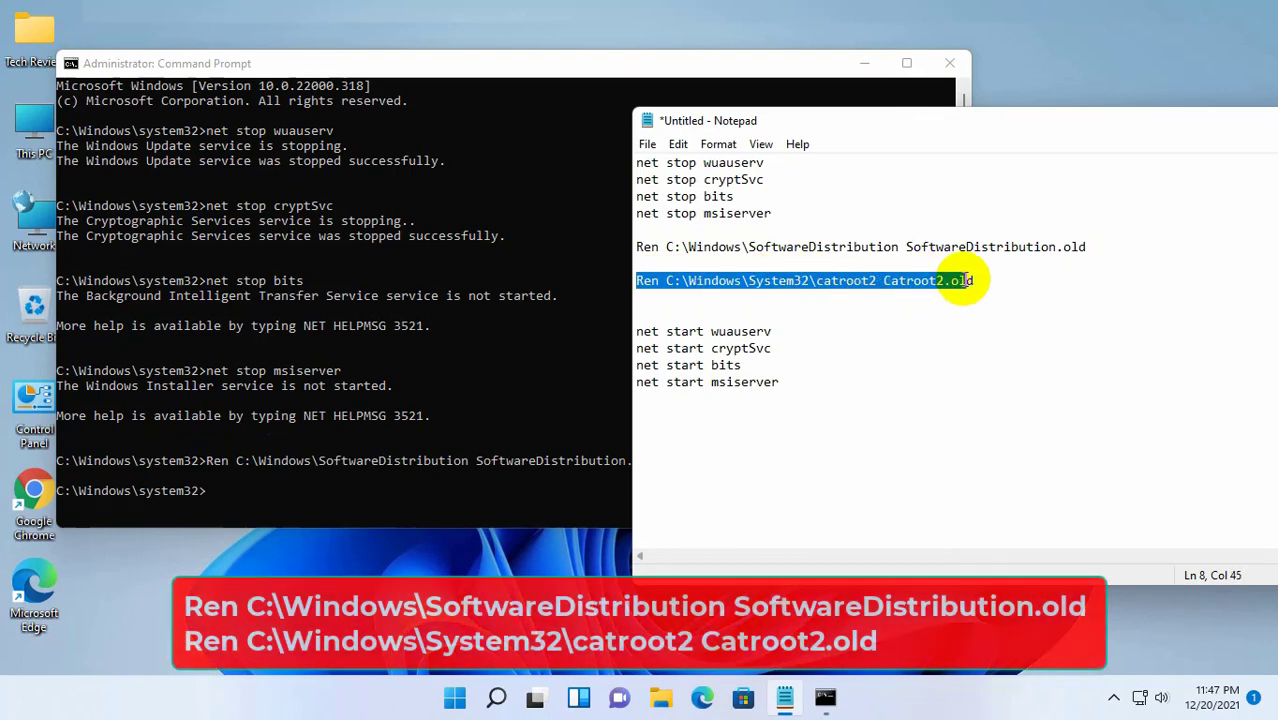
pyautogui.rightClick(962, 280)
pyautogui.click(995, 343)
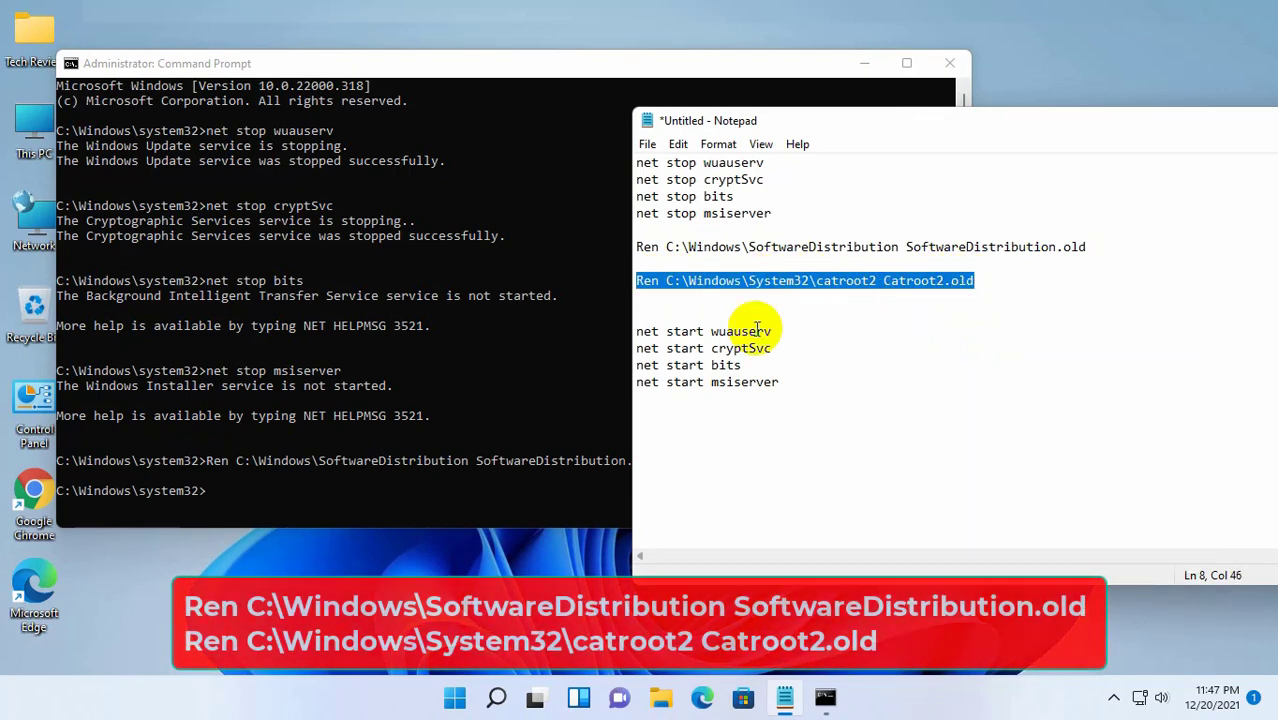
pyautogui.click(277, 488)
pyautogui.rightClick(278, 497)
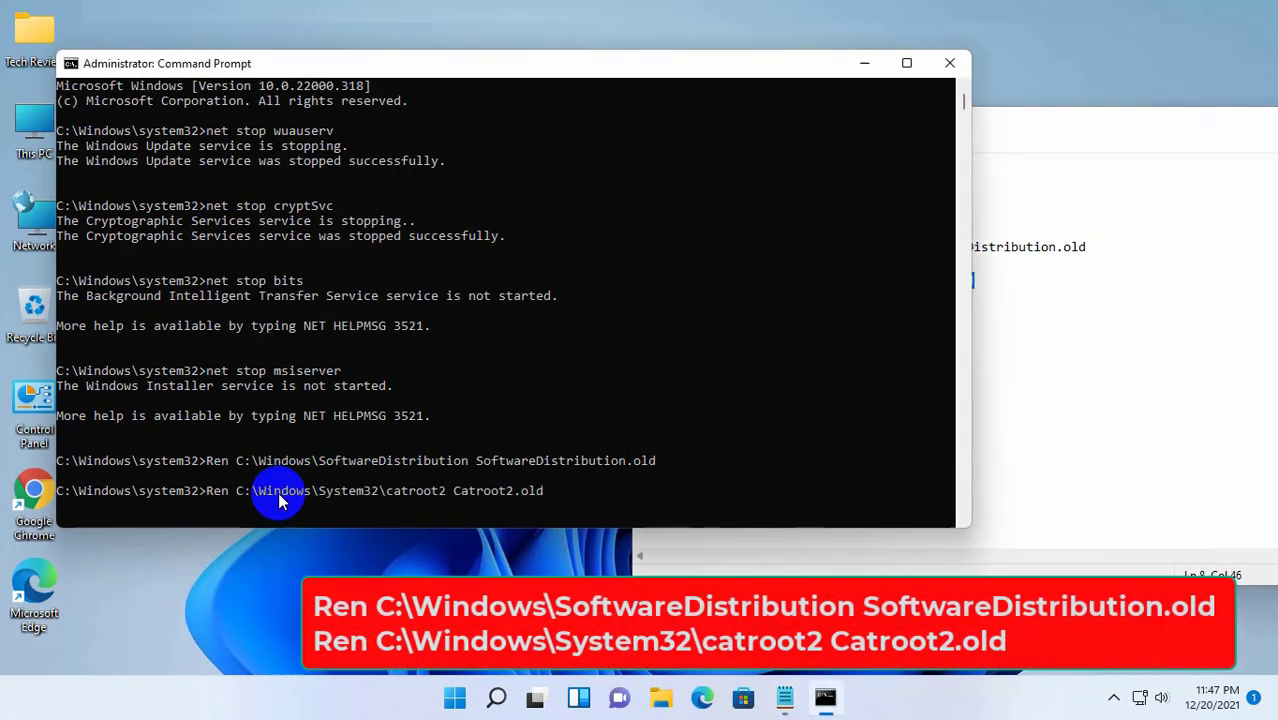
pyautogui.press('Return')
pyautogui.click(1068, 128)
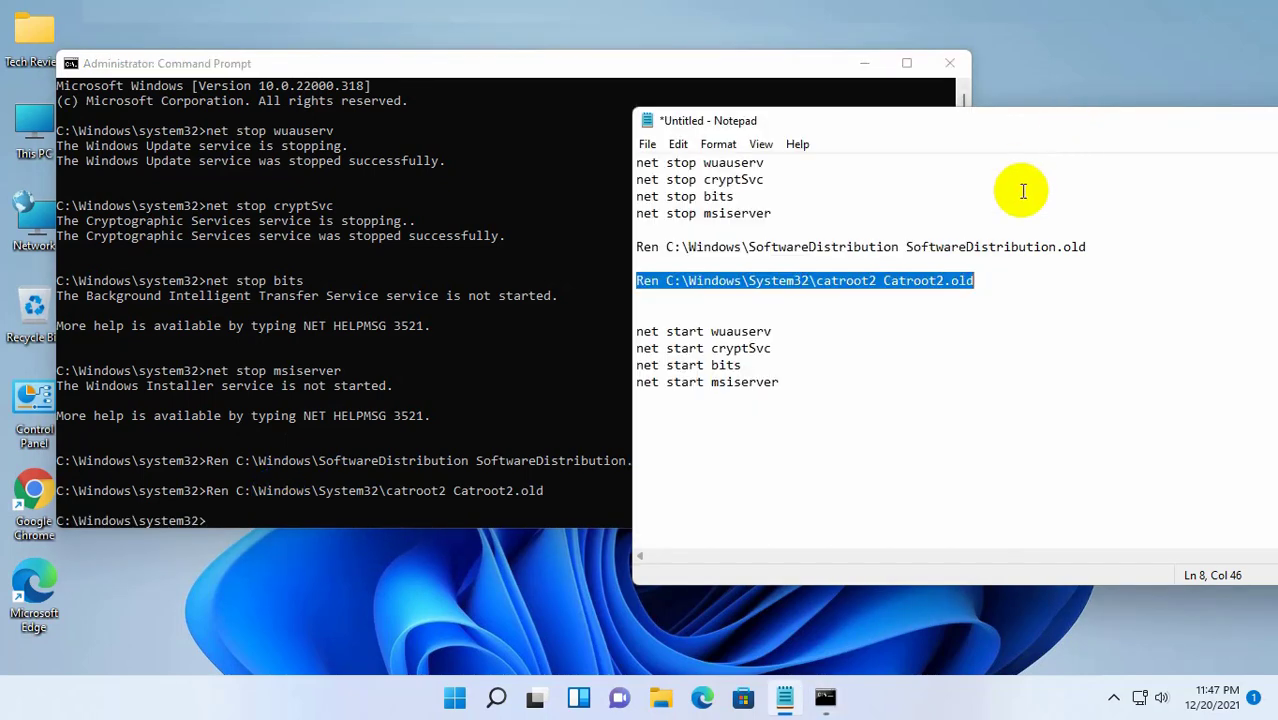
# Step: Run net start wuauserv, copied from Notepad
pyautogui.moveTo(636, 333); pyautogui.dragTo(770, 330)
pyautogui.rightClick(770, 330)
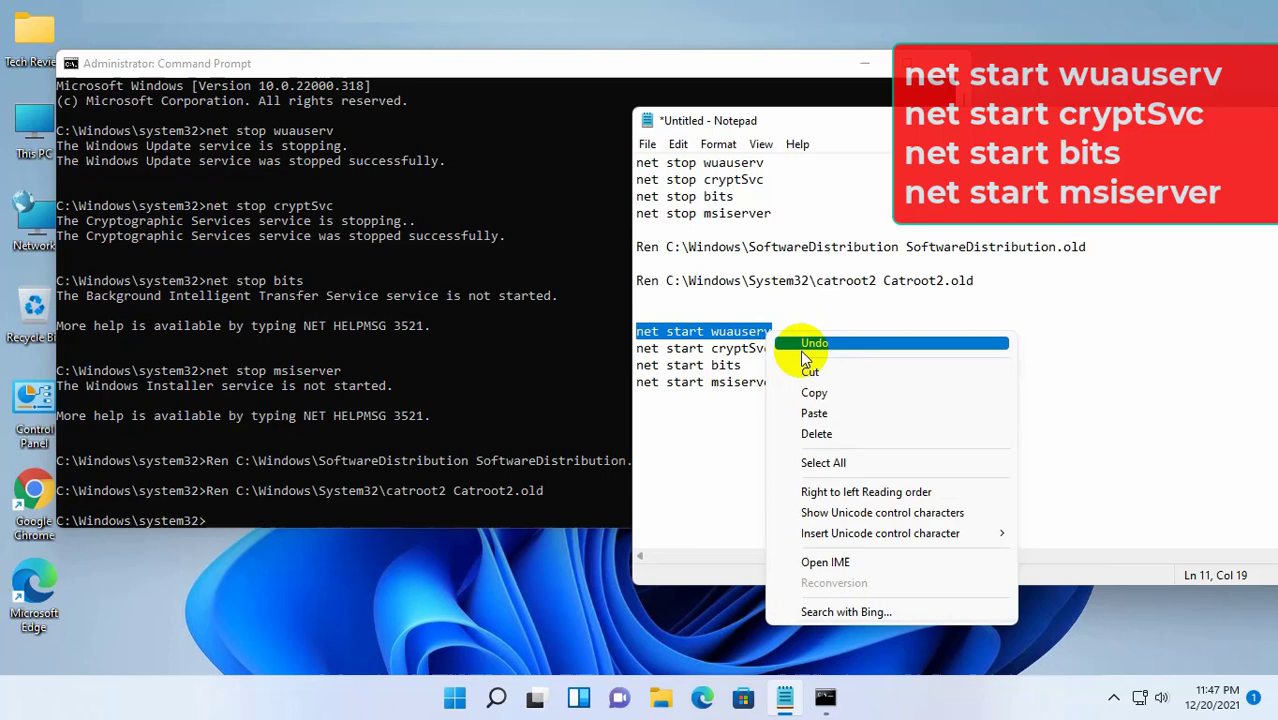
pyautogui.click(827, 399)
pyautogui.rightClick(385, 508)
pyautogui.press('Return')
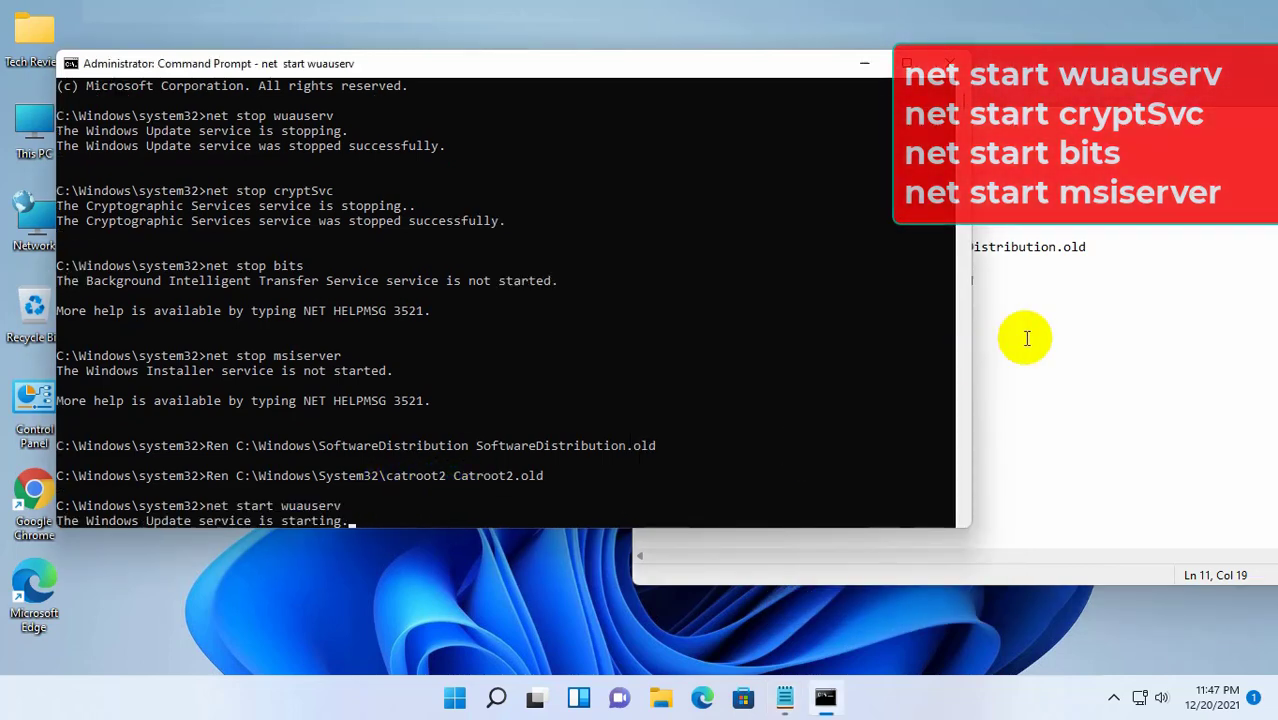
# Step: Run net start cryptSvc to restart Cryptographic Services
pyautogui.click(1000, 120)
pyautogui.moveTo(636, 348); pyautogui.dragTo(776, 348)
pyautogui.rightClick(772, 348)
pyautogui.click(808, 412)
pyautogui.rightClick(366, 502)
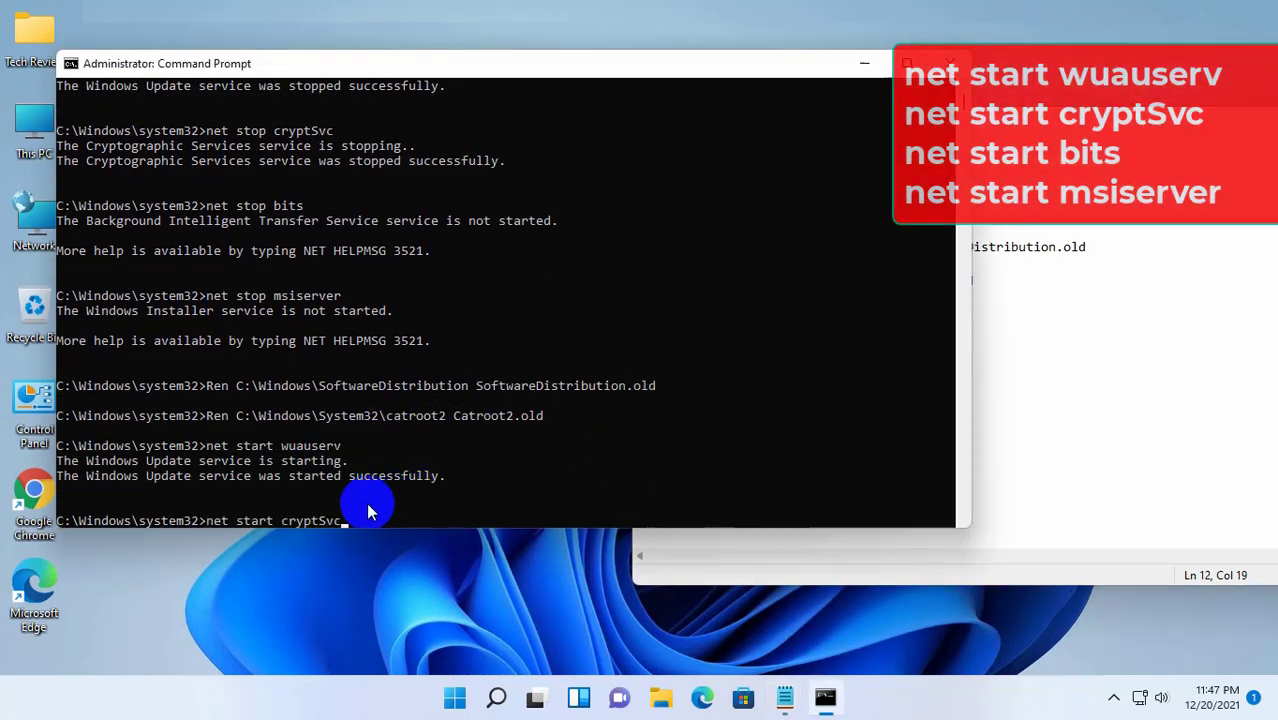
pyautogui.press('Return')
# Step: Run net start bits to restart the BITS service
pyautogui.click(1095, 137)
pyautogui.moveTo(636, 365); pyautogui.dragTo(741, 366)
pyautogui.rightClick(741, 366)
pyautogui.click(775, 431)
pyautogui.rightClick(365, 513)
pyautogui.press('Return')
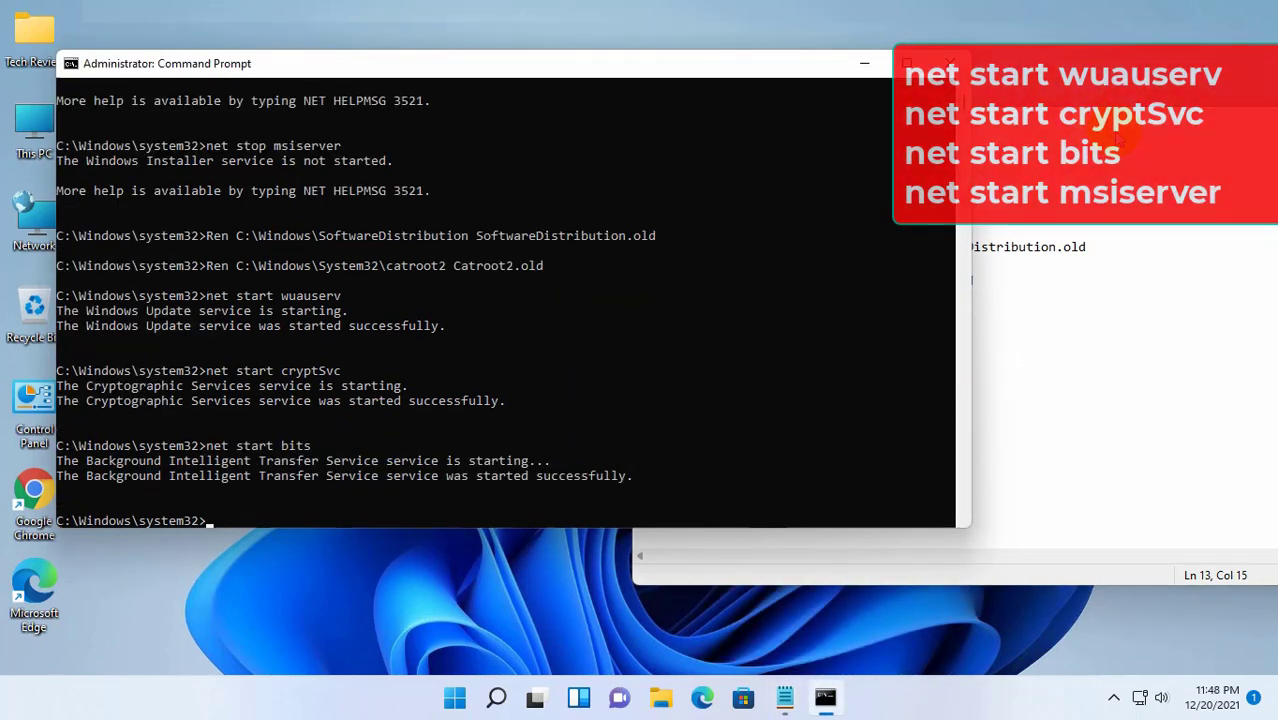
# Step: Run net start msiserver to restart Windows Installer, then close Command Prompt
pyautogui.click(1040, 120)
pyautogui.moveTo(637, 382); pyautogui.dragTo(776, 383)
pyautogui.rightClick(760, 382)
pyautogui.click(813, 150)
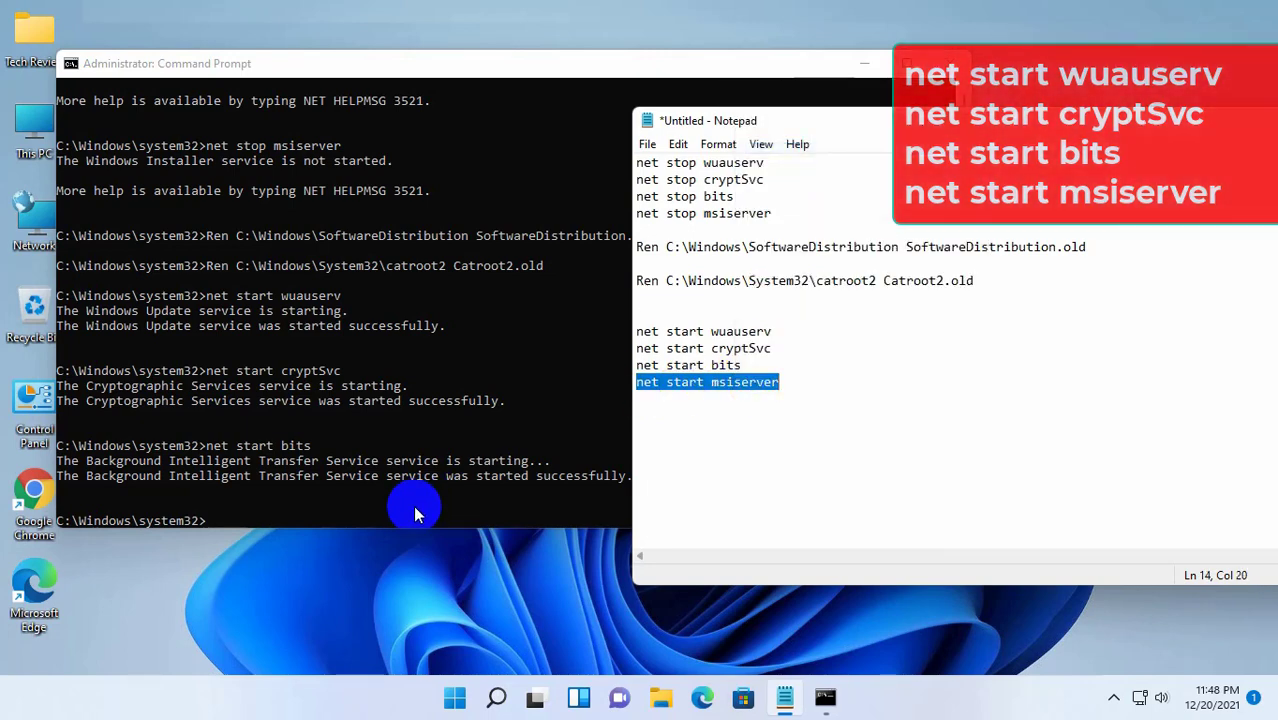
pyautogui.rightClick(413, 505)
pyautogui.press('Return')
pyautogui.click(950, 63)
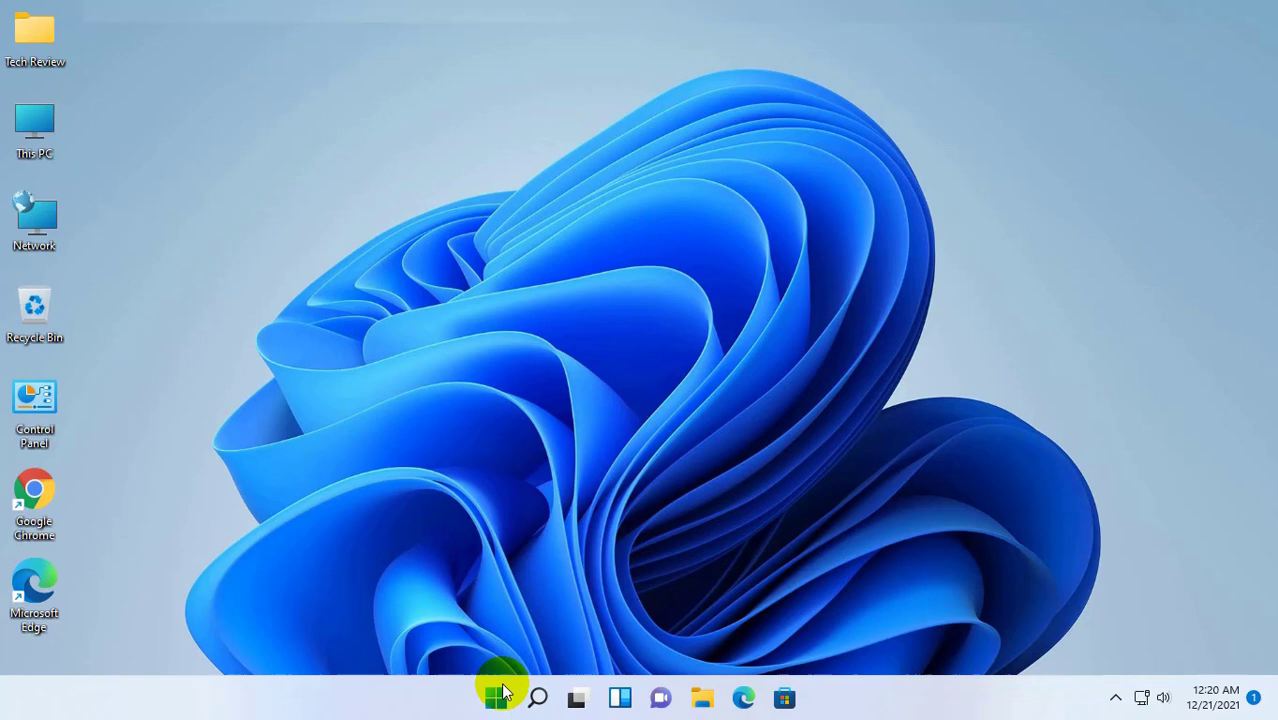
# Step: Open Settings from the Start right-click menu and go to System › Troubleshoot
pyautogui.click(496, 698)
pyautogui.rightClick(497, 700)
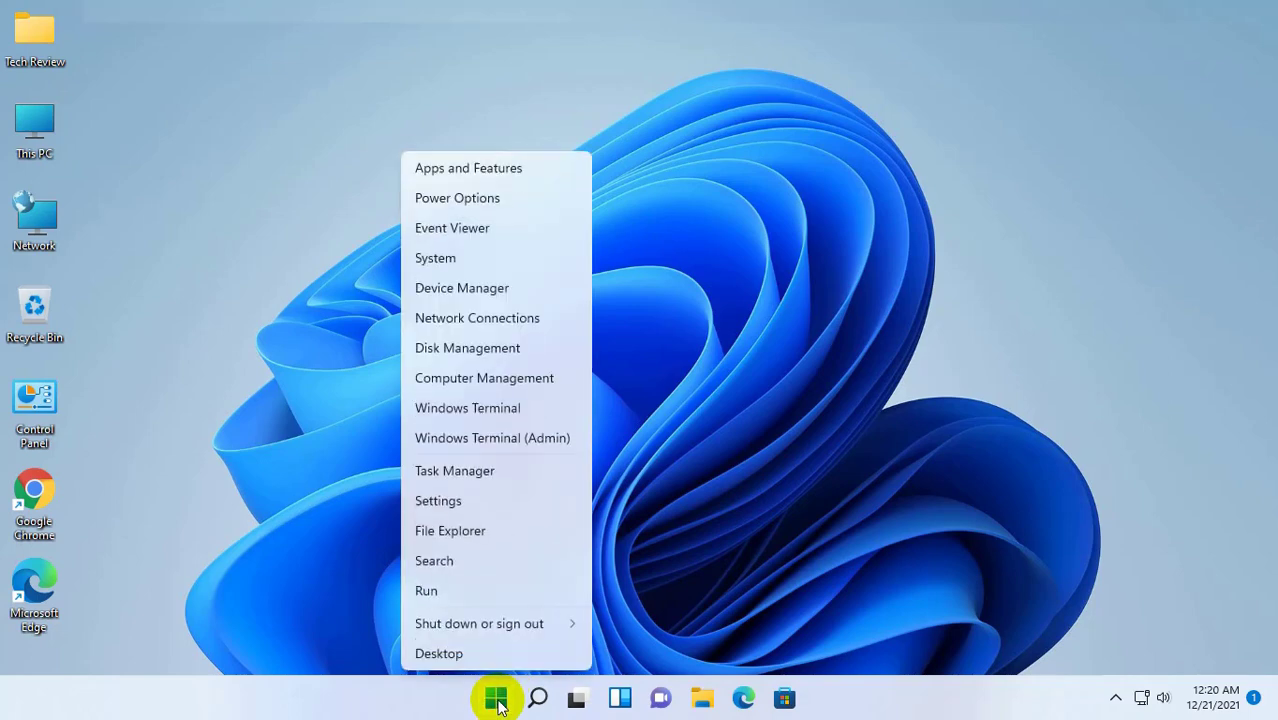
pyautogui.click(440, 501)
pyautogui.scroll(-1, 682, 346)
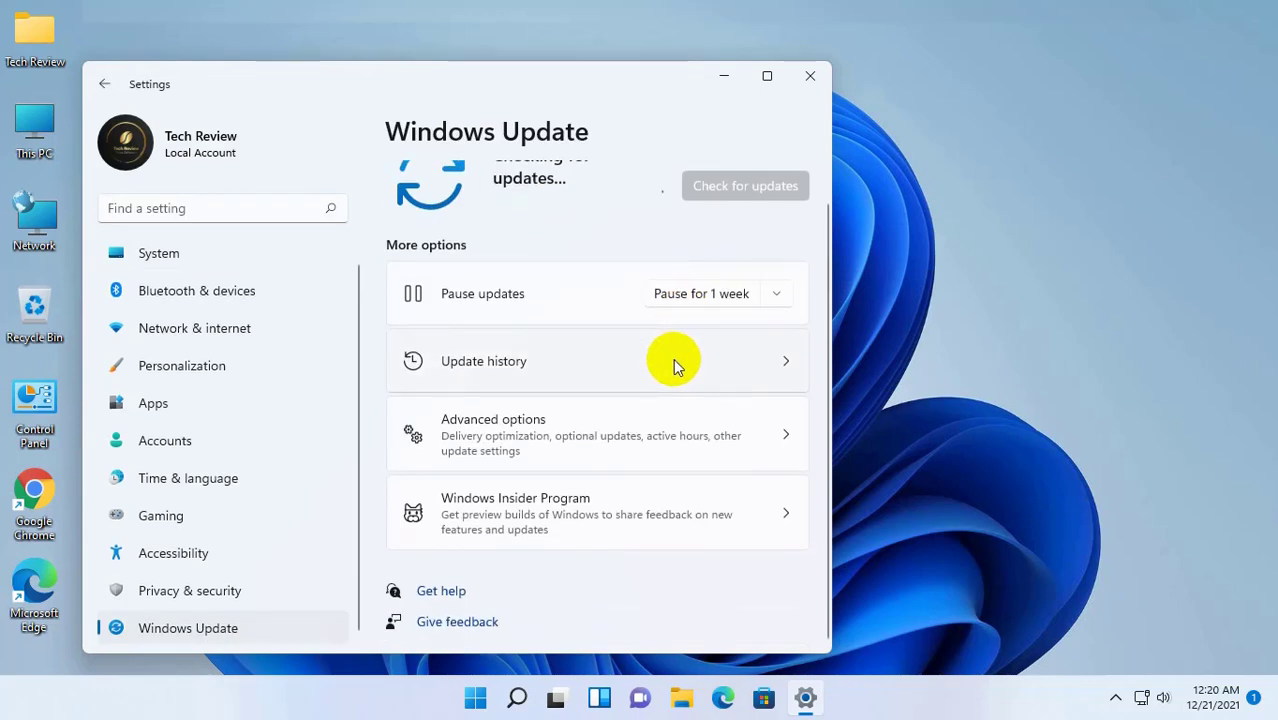
pyautogui.scroll(1, 639, 378)
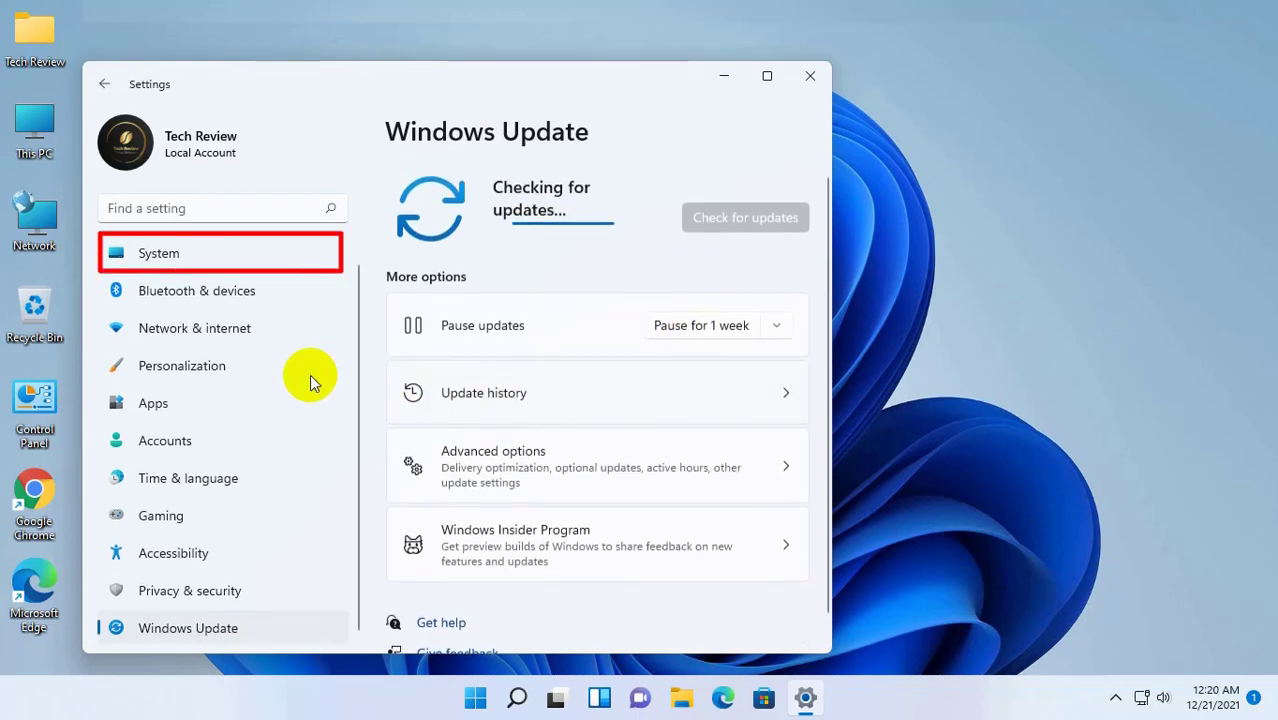
pyautogui.click(200, 265)
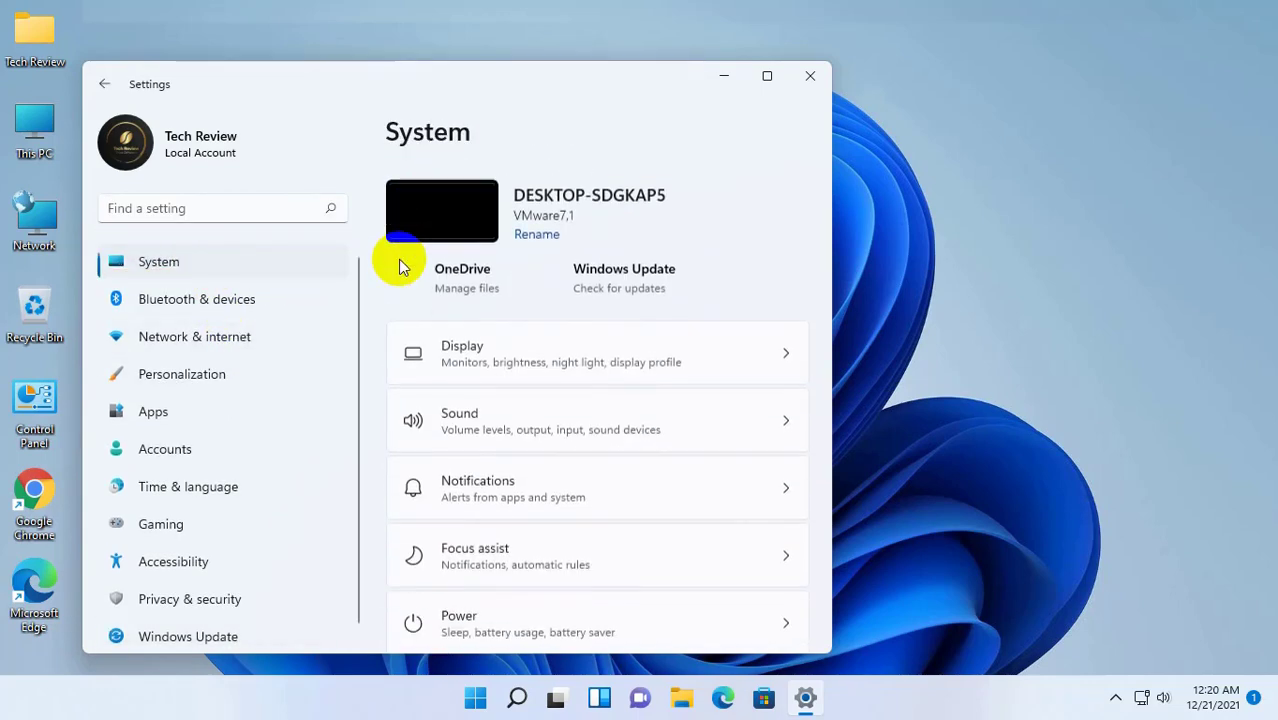
pyautogui.scroll(-3, 620, 390)
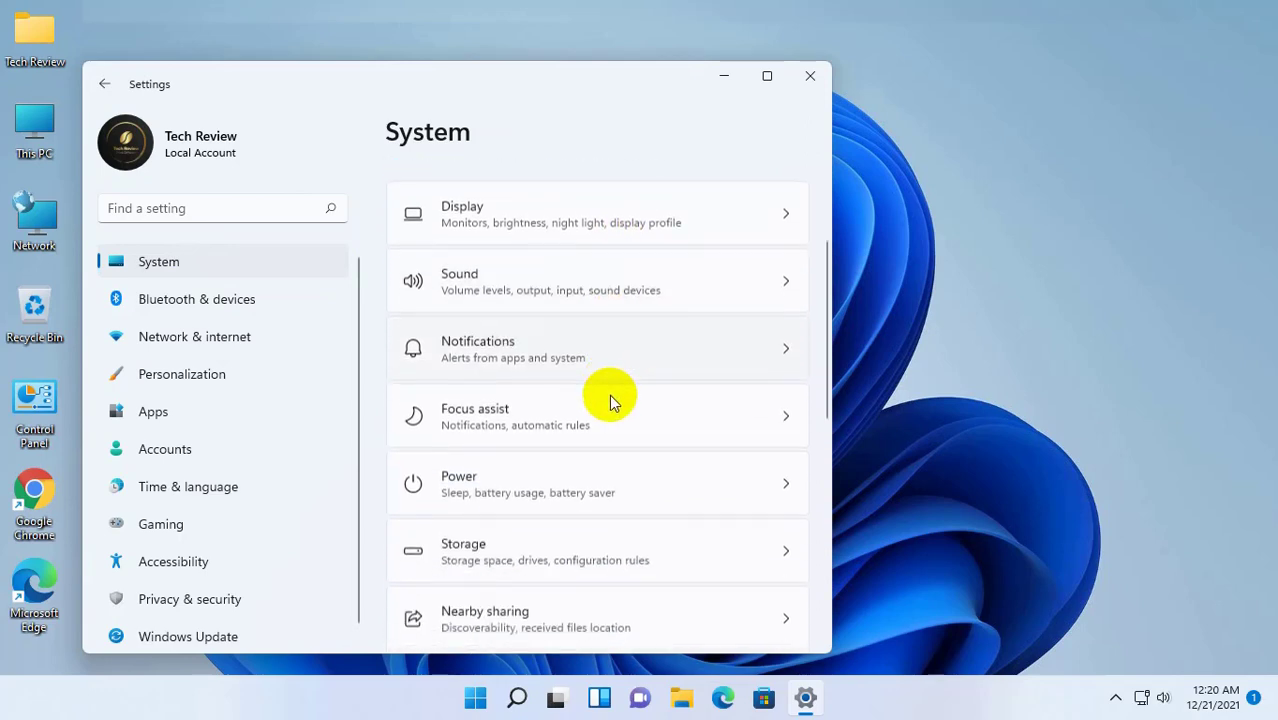
pyautogui.scroll(-1, 607, 394)
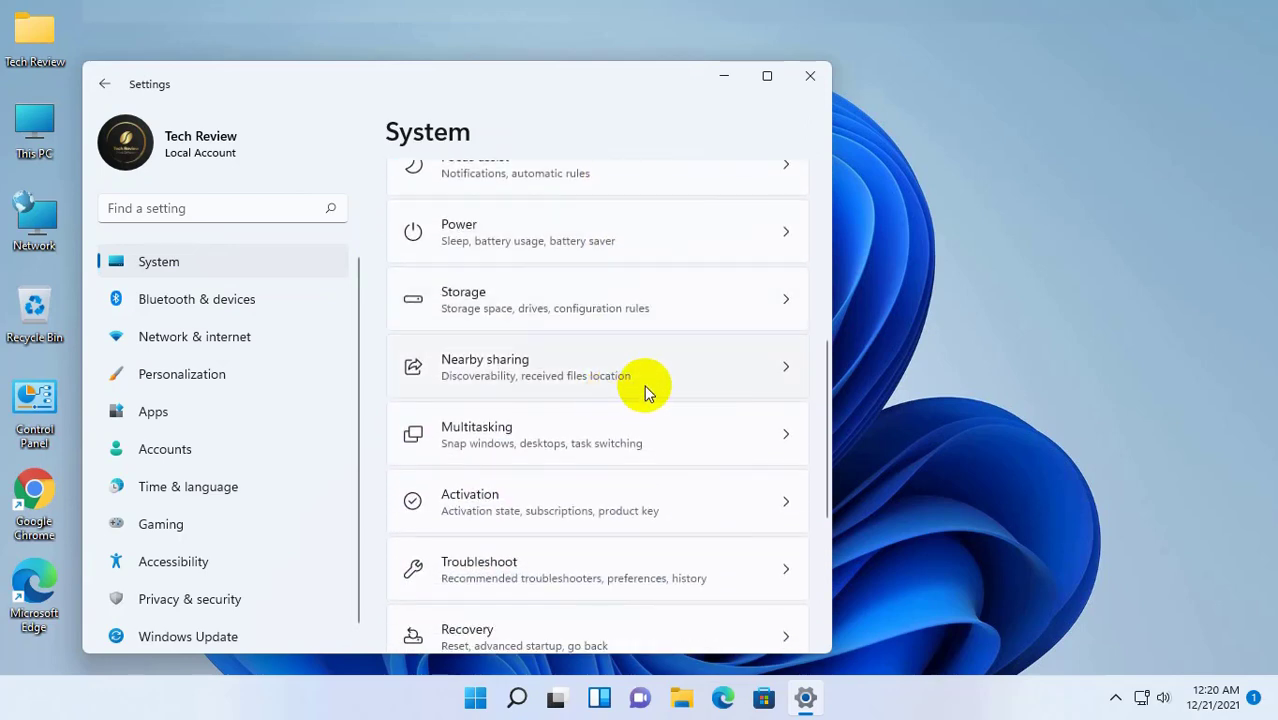
pyautogui.scroll(-1, 645, 390)
pyautogui.click(700, 502)
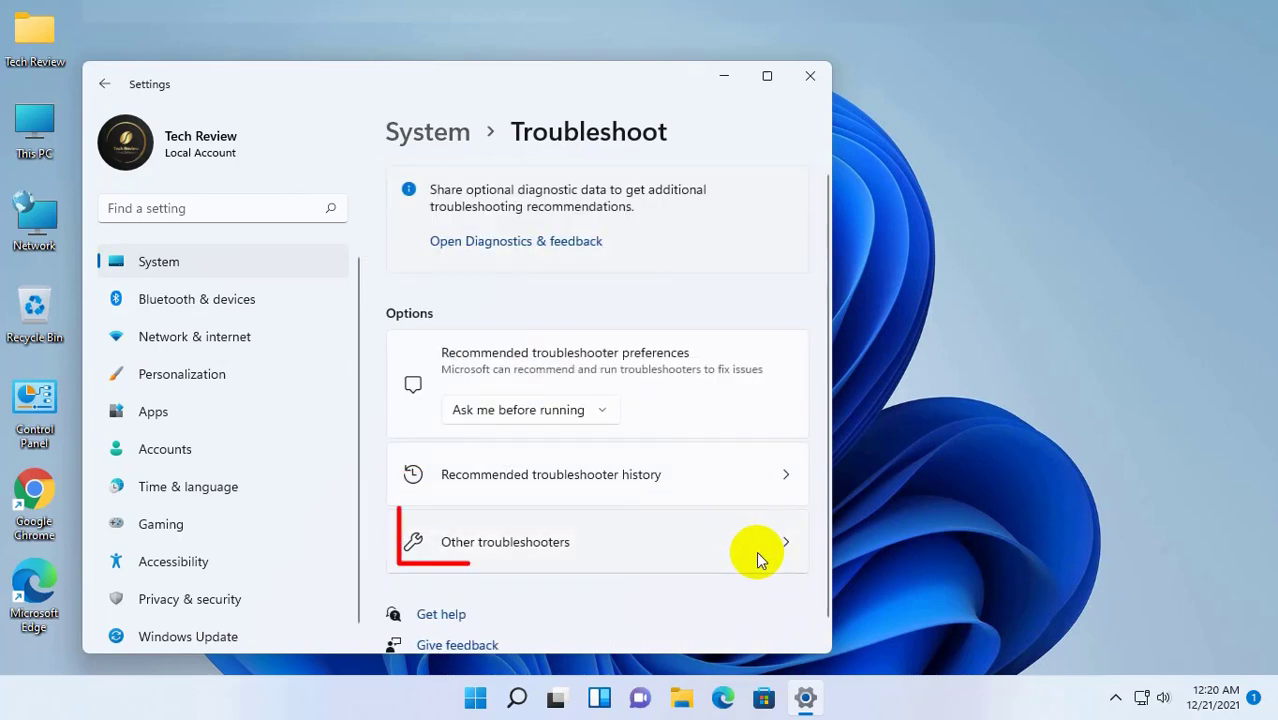
# Step: Run the Windows Update troubleshooter from Other troubleshooters, then close it and Settings
pyautogui.click(604, 552)
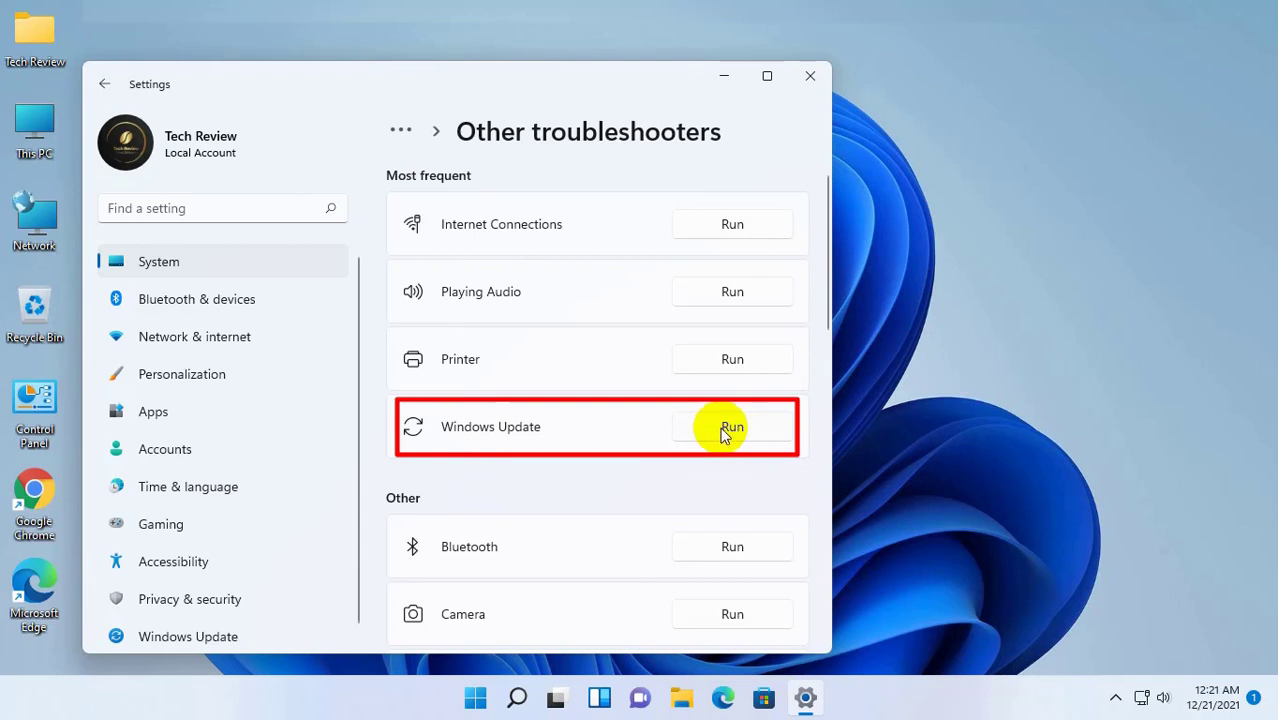
pyautogui.click(733, 436)
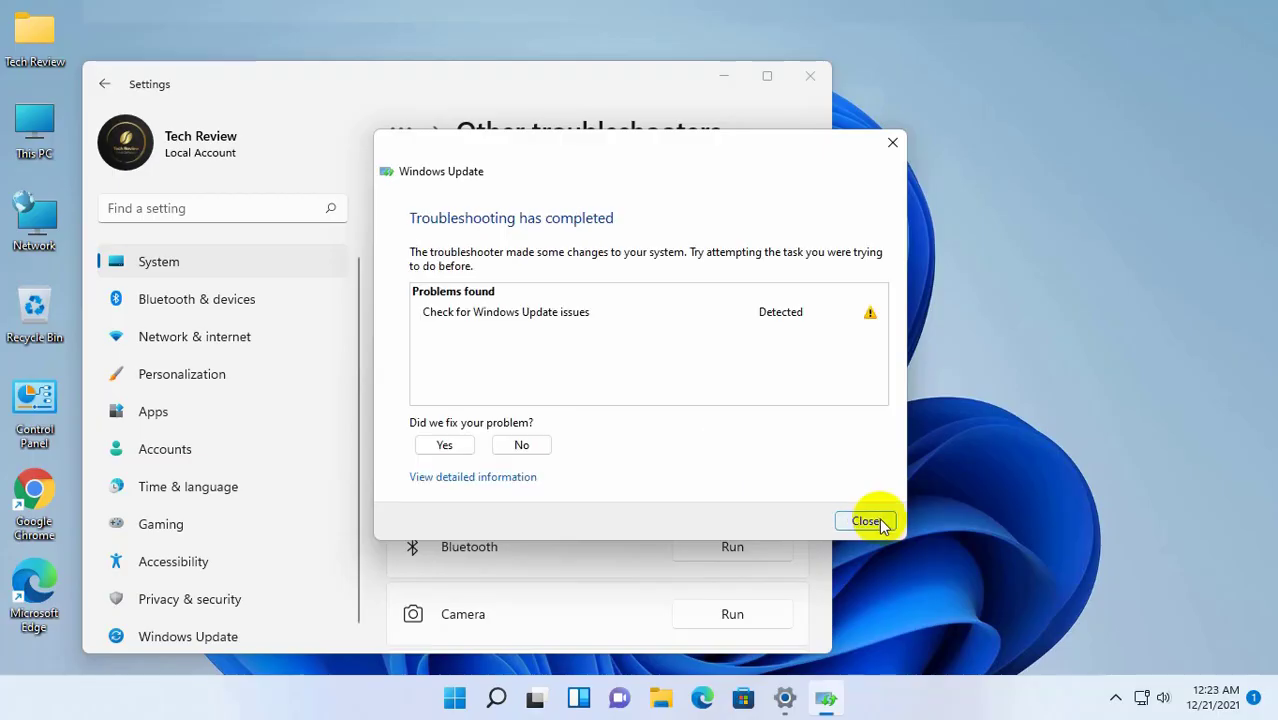
pyautogui.click(866, 521)
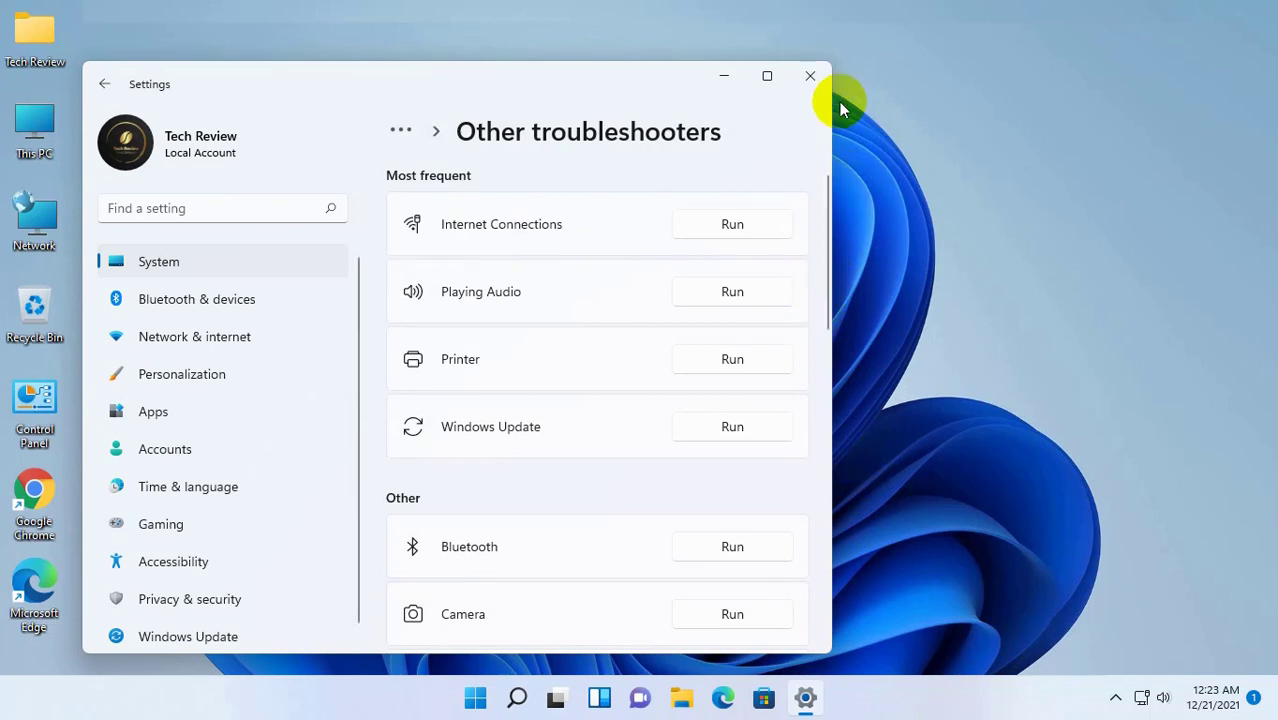
pyautogui.click(810, 80)
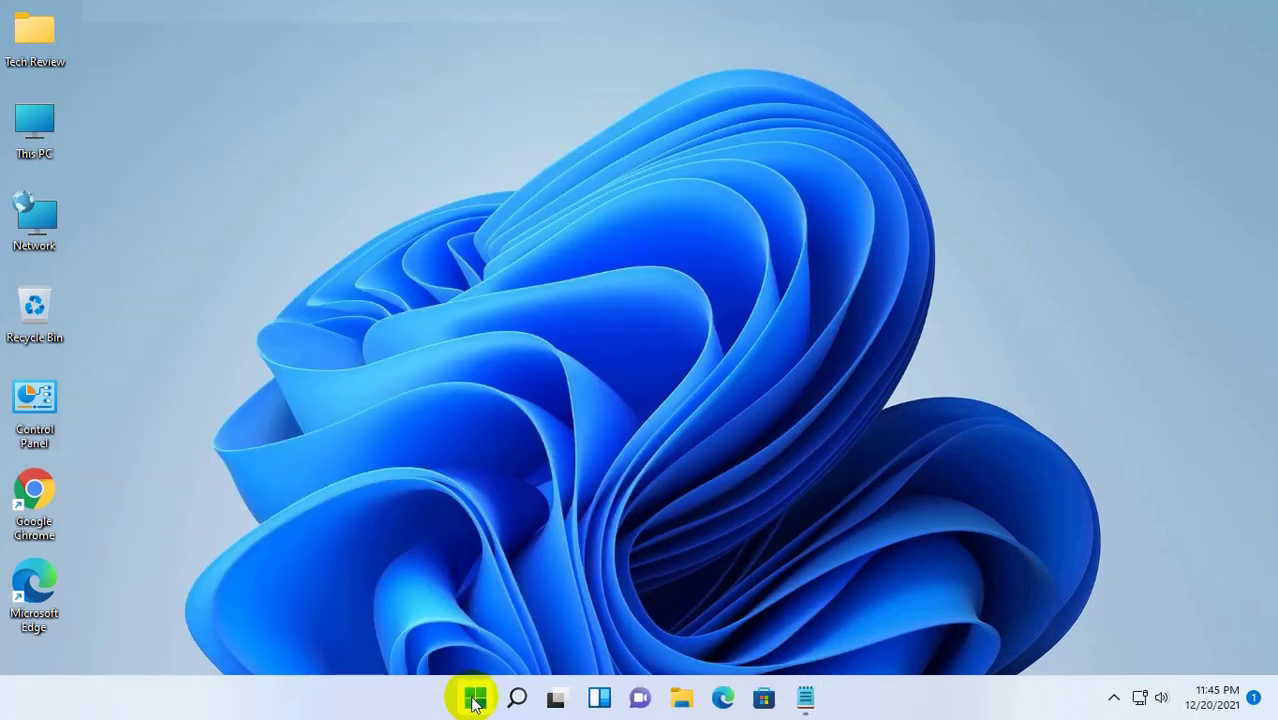
# Step: Search Start for cmd, run Command Prompt as administrator, and approve the UAC prompt
pyautogui.click(475, 701)
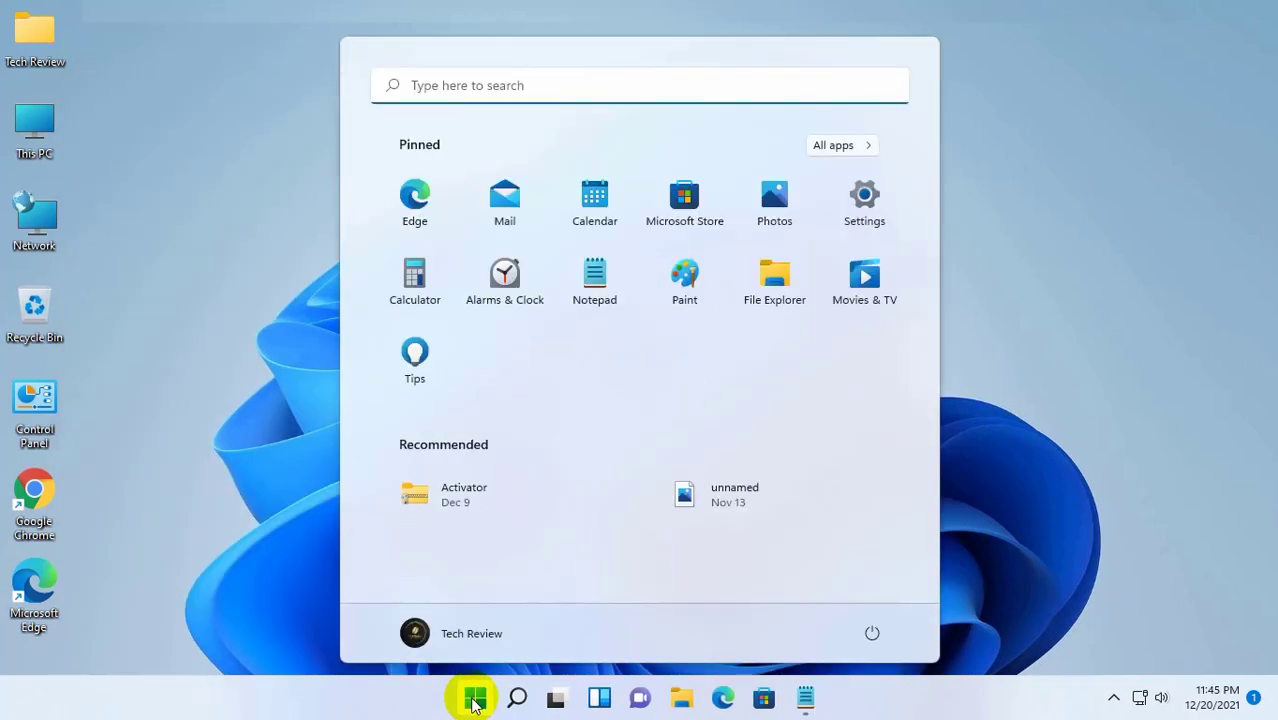
pyautogui.click(475, 701)
pyautogui.click(475, 701)
pyautogui.write('cmd')
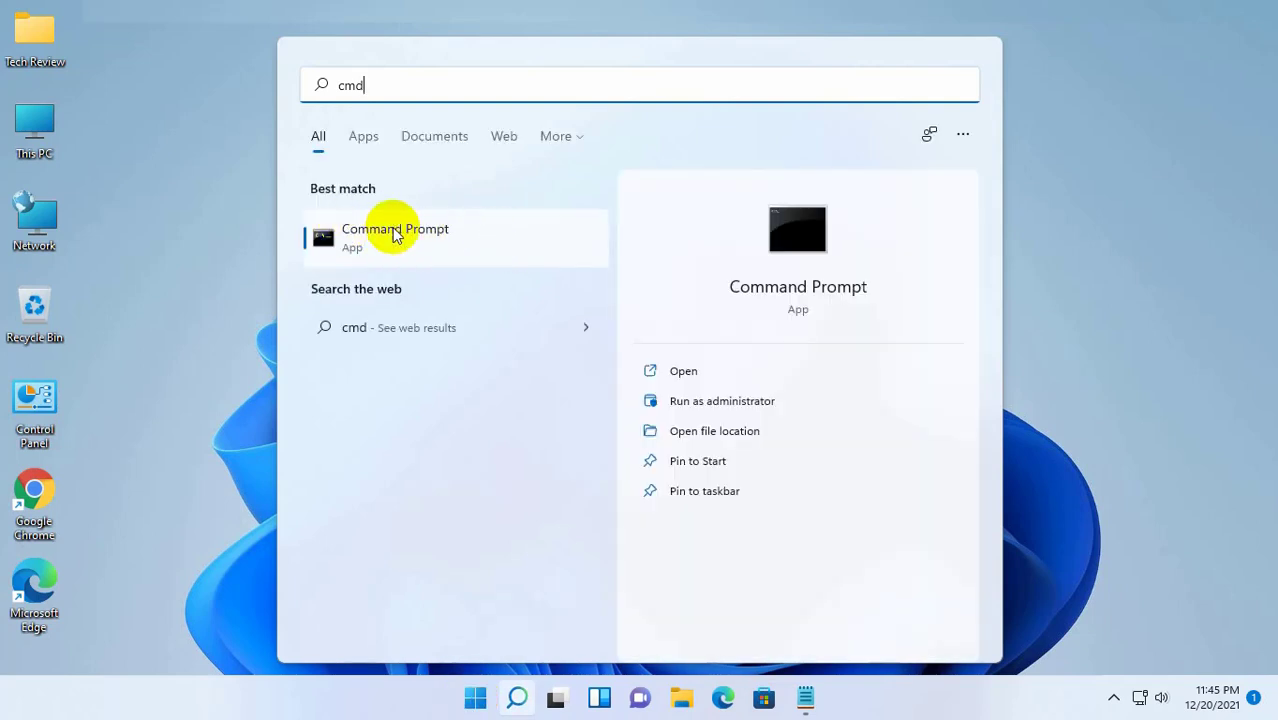
pyautogui.click(421, 248)
pyautogui.rightClick(422, 243)
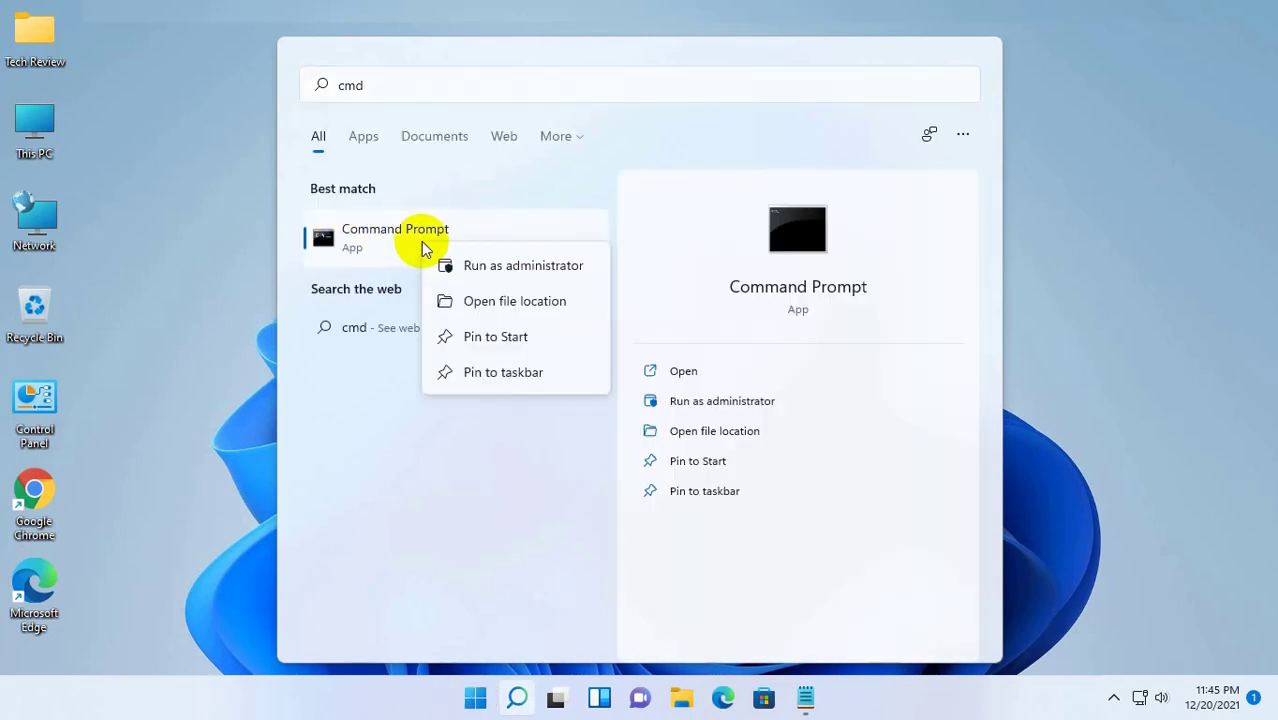
pyautogui.click(531, 266)
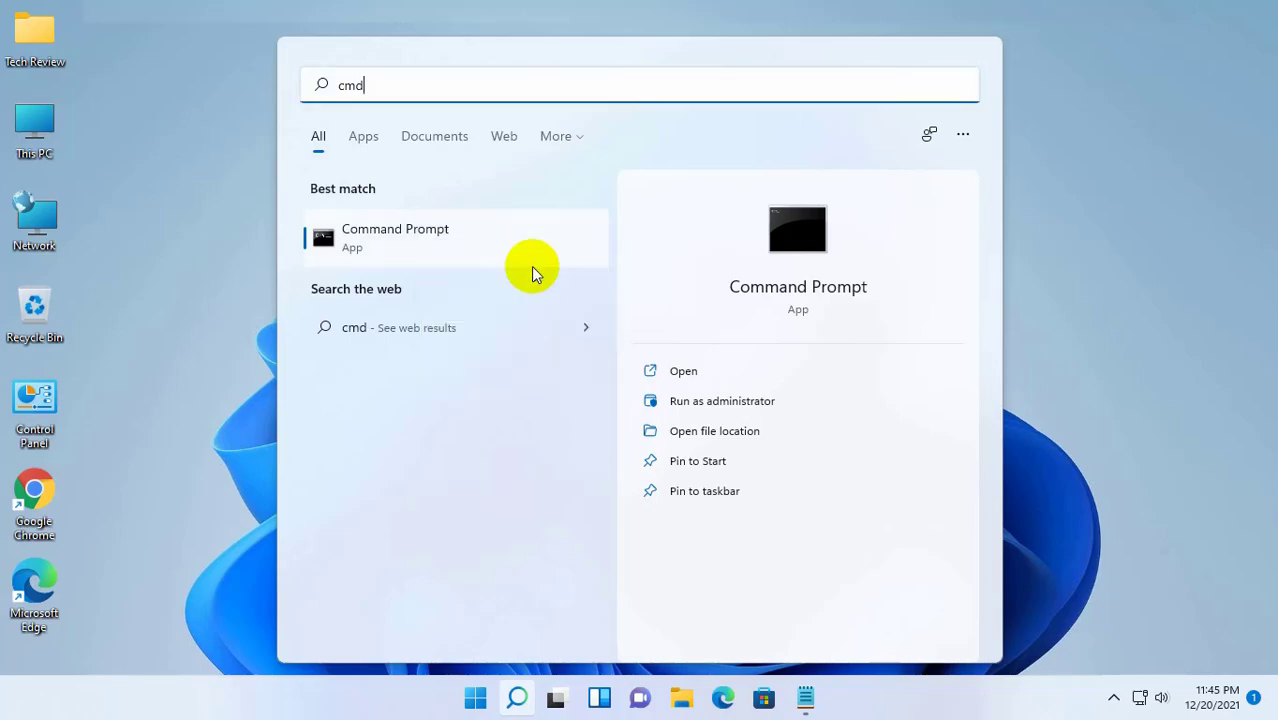
pyautogui.click(541, 490)
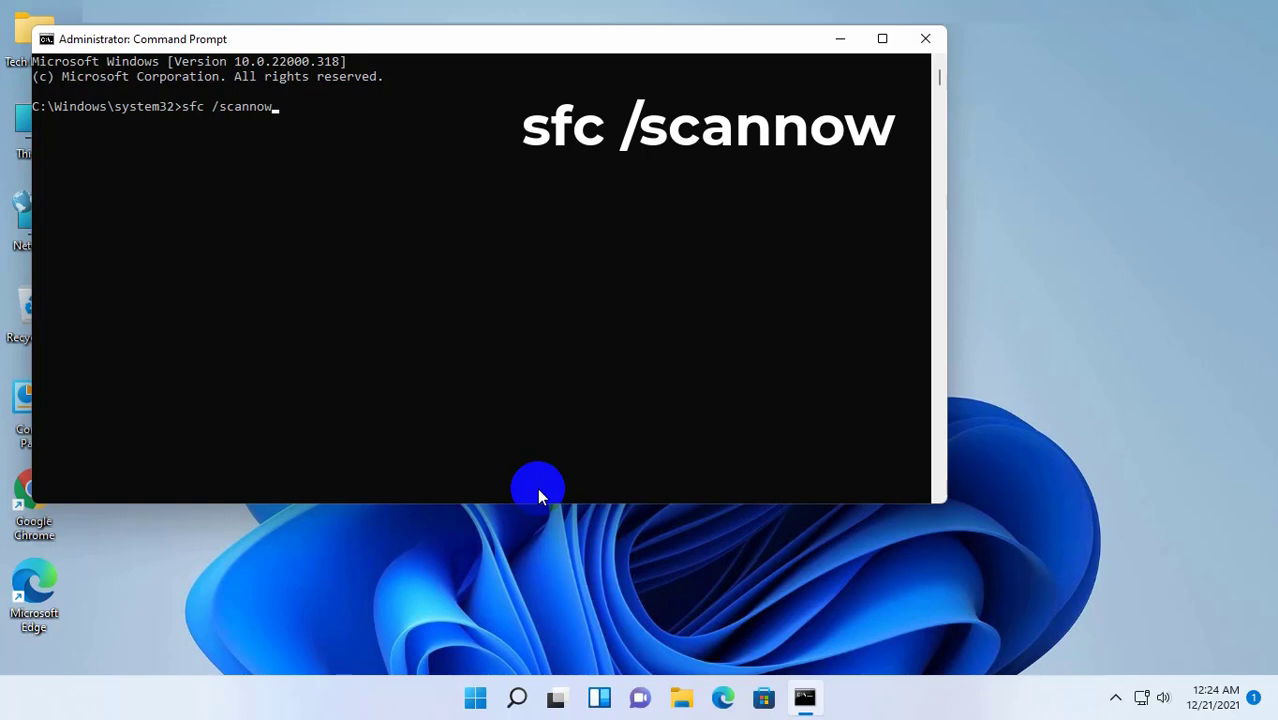
# Step: Run sfc /scannow and let verification reach 100% with no integrity violations
pyautogui.press('Return')
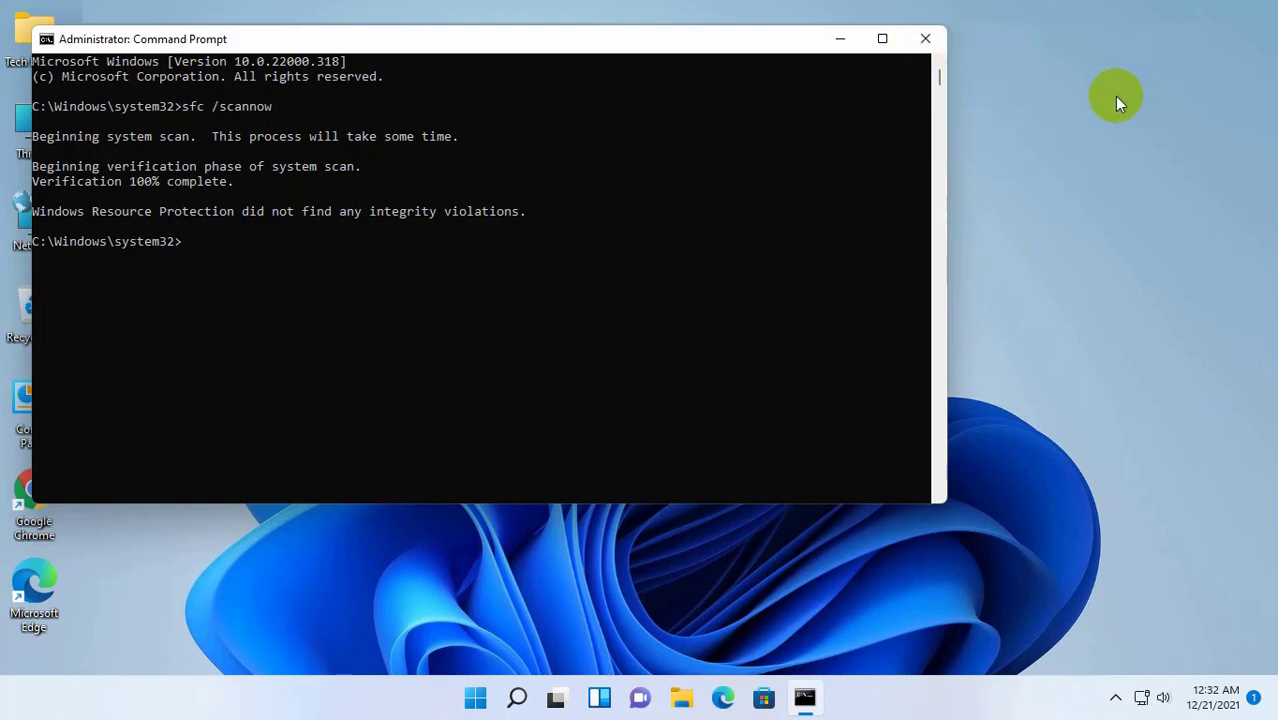
# Step: Close the Command Prompt window and open the Start menu showing pinned apps
pyautogui.click(925, 39)
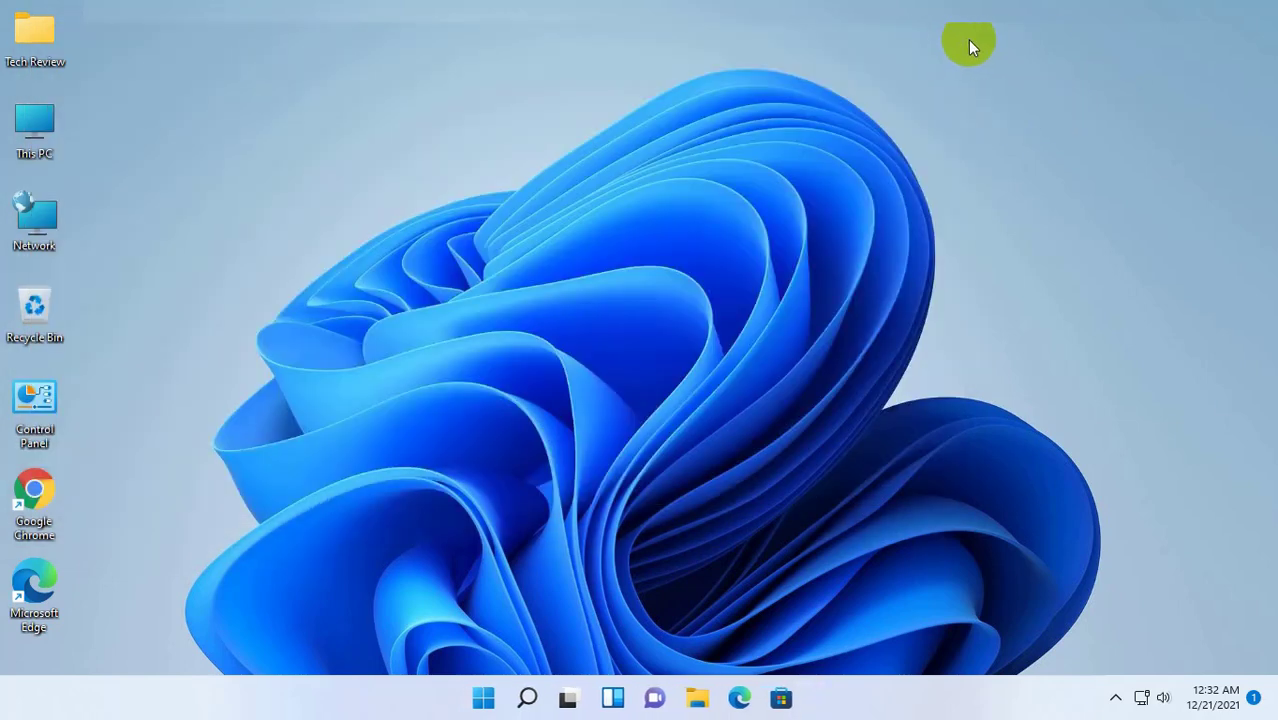
pyautogui.click(505, 696)
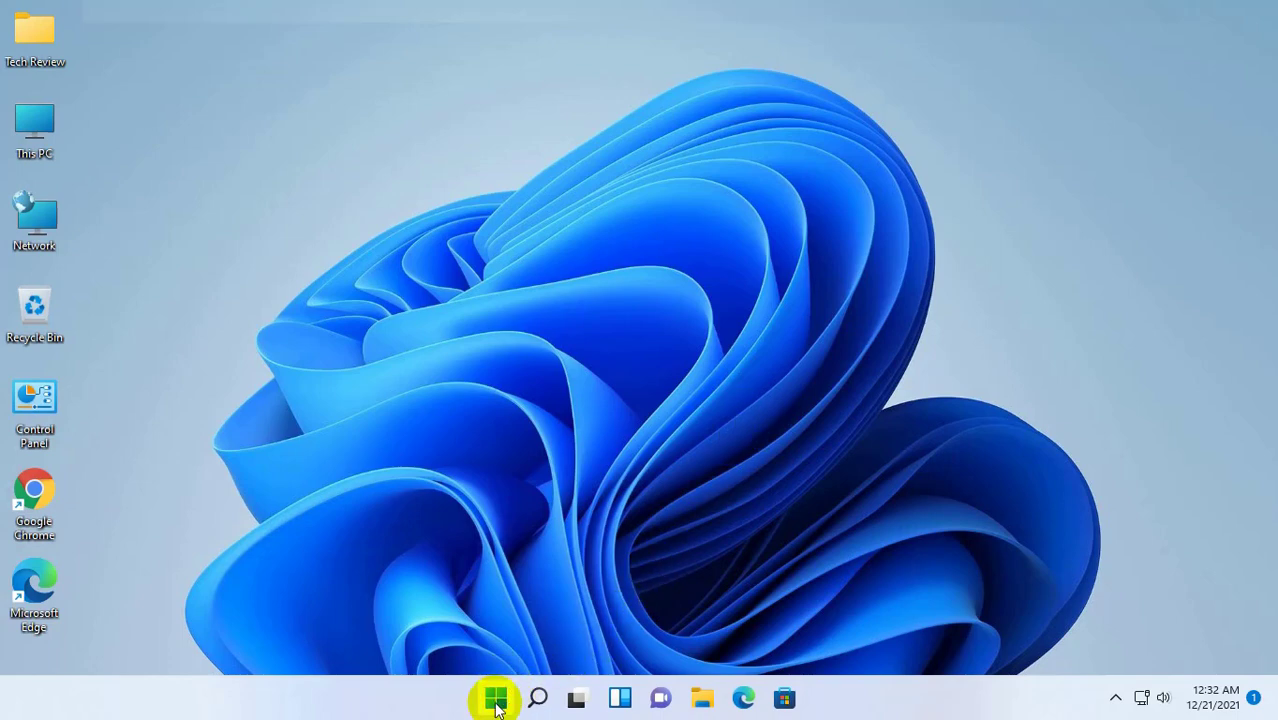
pyautogui.click(497, 705)
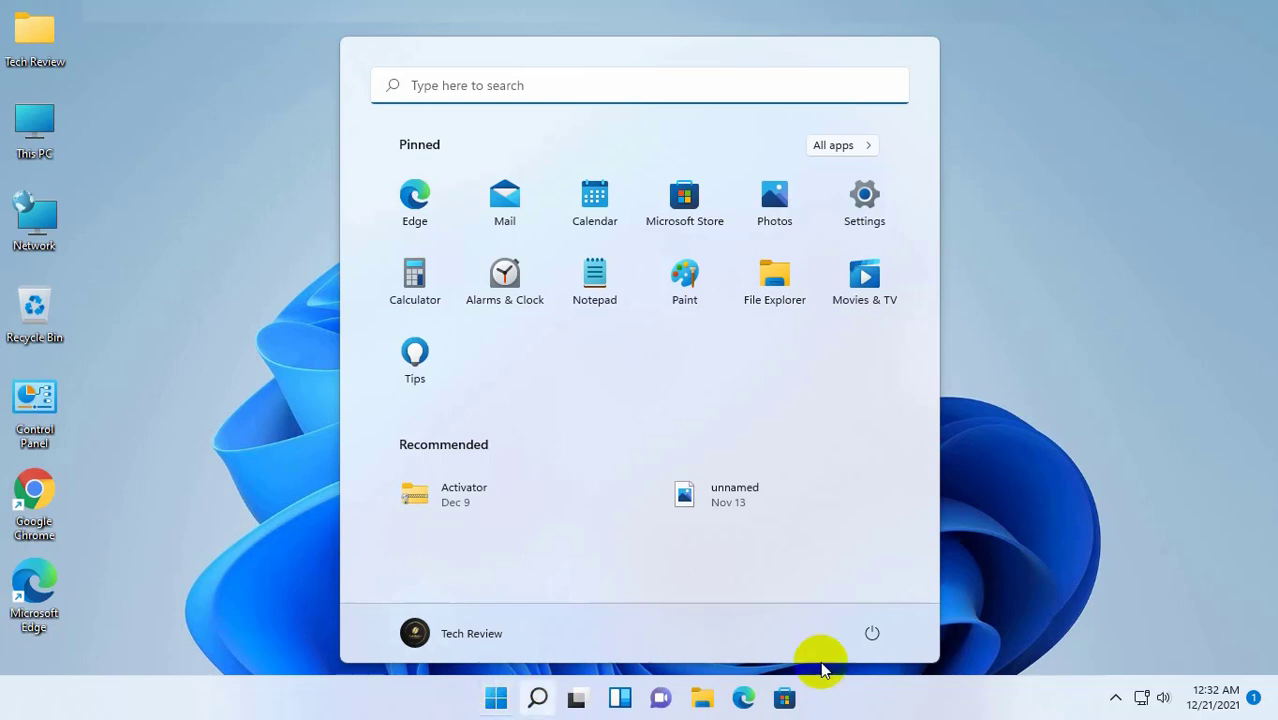